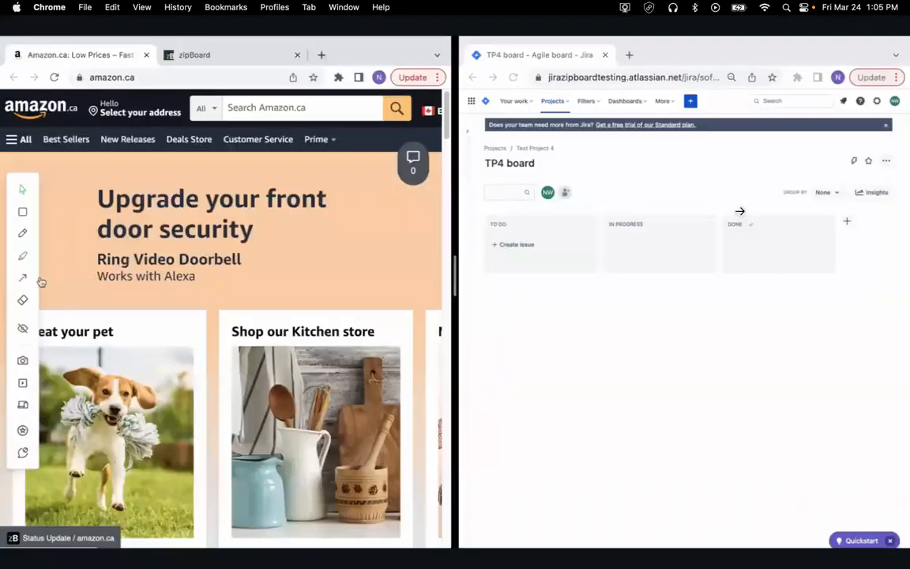
Step: Annotate the dog picture on the Amazon page with an arrow, add the comment "Cute Dog", and move its comment box lower
click(24, 280)
drag(130, 354, 216, 271)
text(Cute )
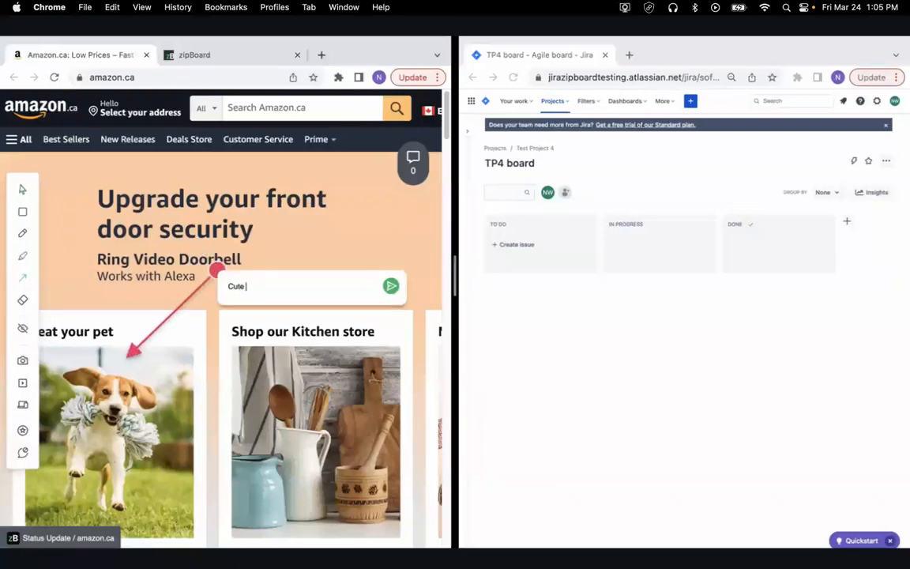
text(Dog)
click(392, 286)
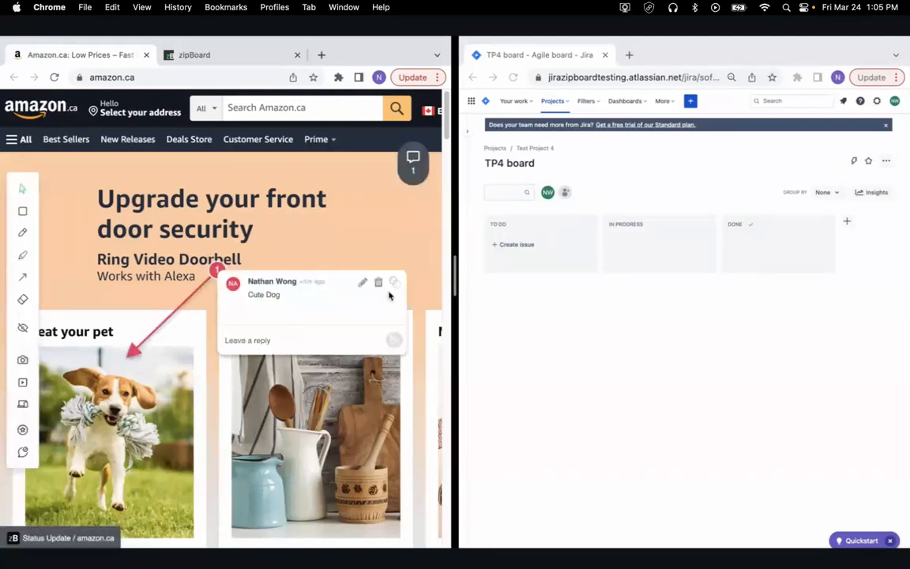
drag(299, 321, 317, 362)
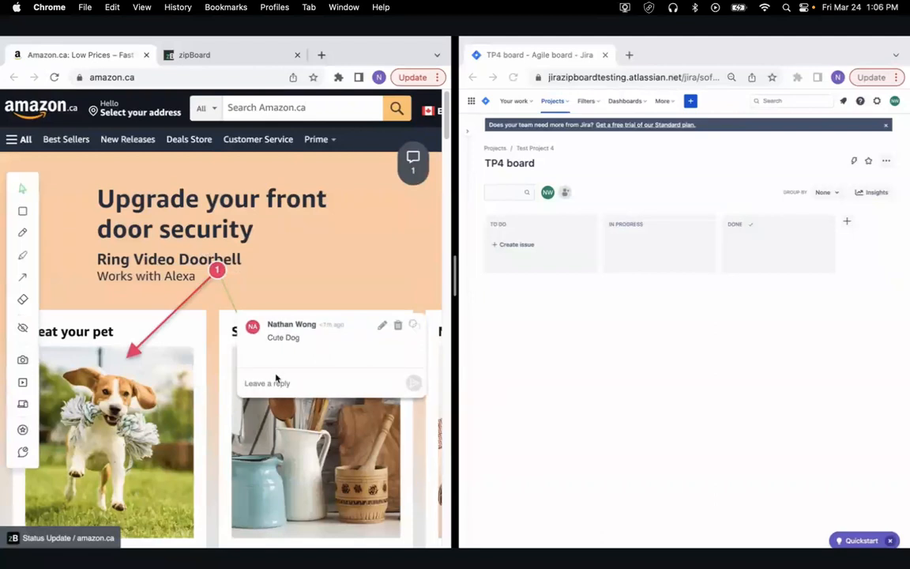
Step: Switch to zipBoard and review the Cute Dog task's details, including its Jira and Wrike integration links, and close it
click(228, 54)
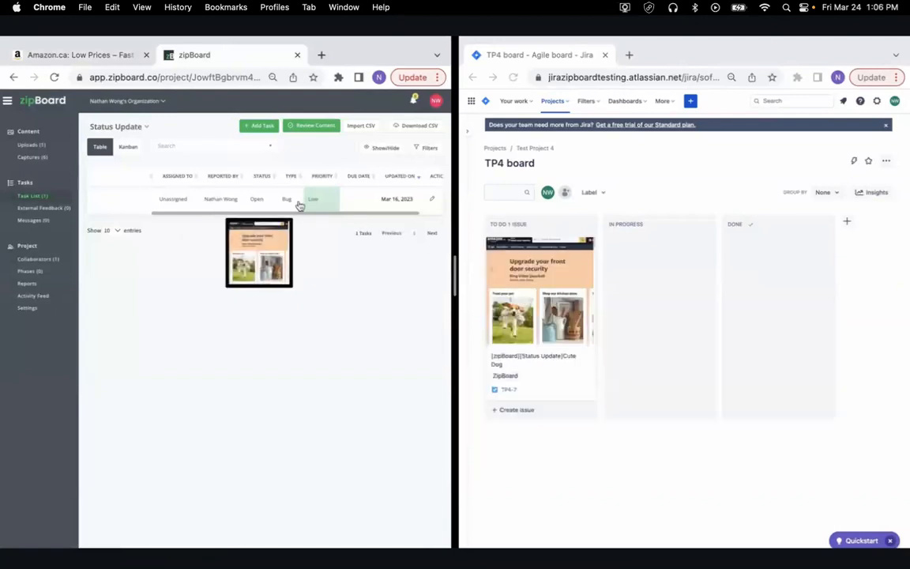
click(366, 206)
scroll(350, 289, down, 3)
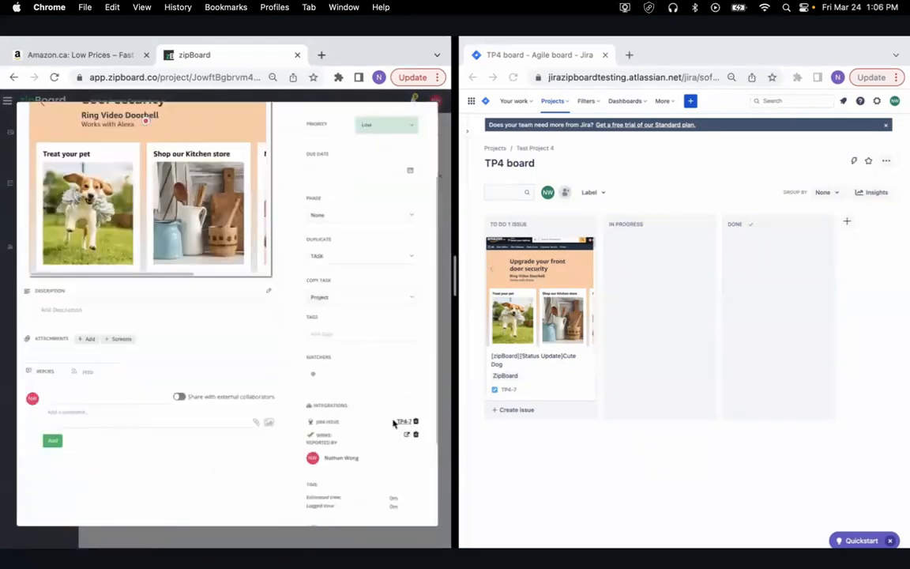
scroll(406, 427, up, 2)
scroll(406, 427, up, 2)
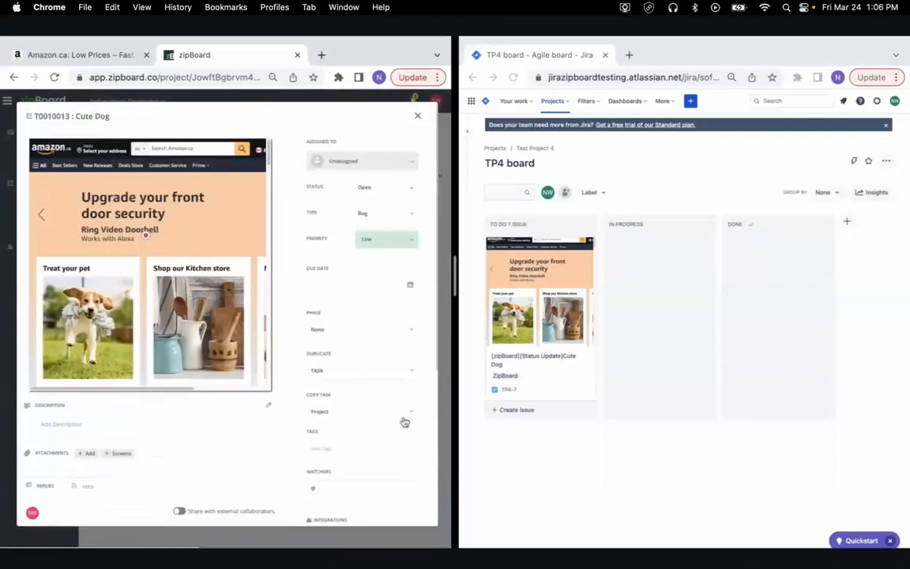
click(417, 119)
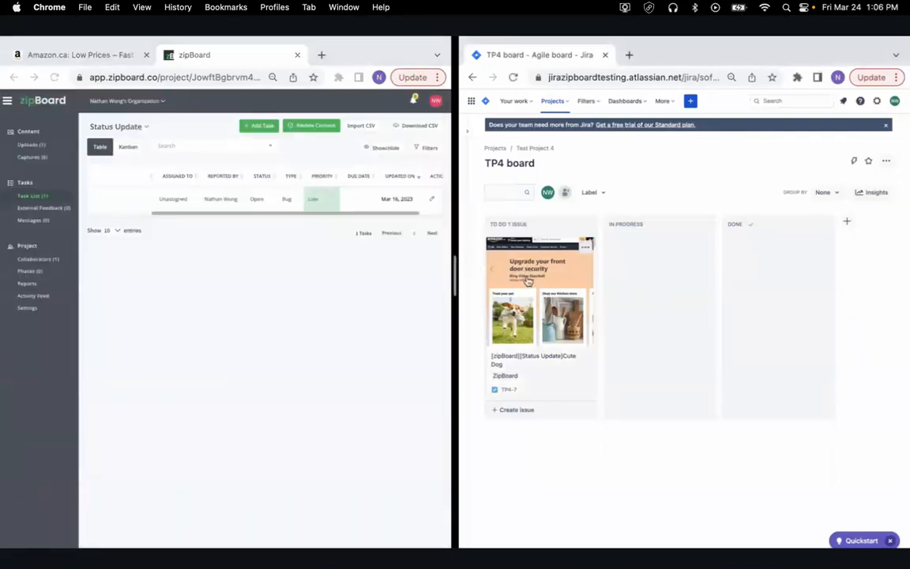
Step: On Jira's TP4 board, move the Cute Dog issue through In Progress to Done
drag(540, 288, 656, 283)
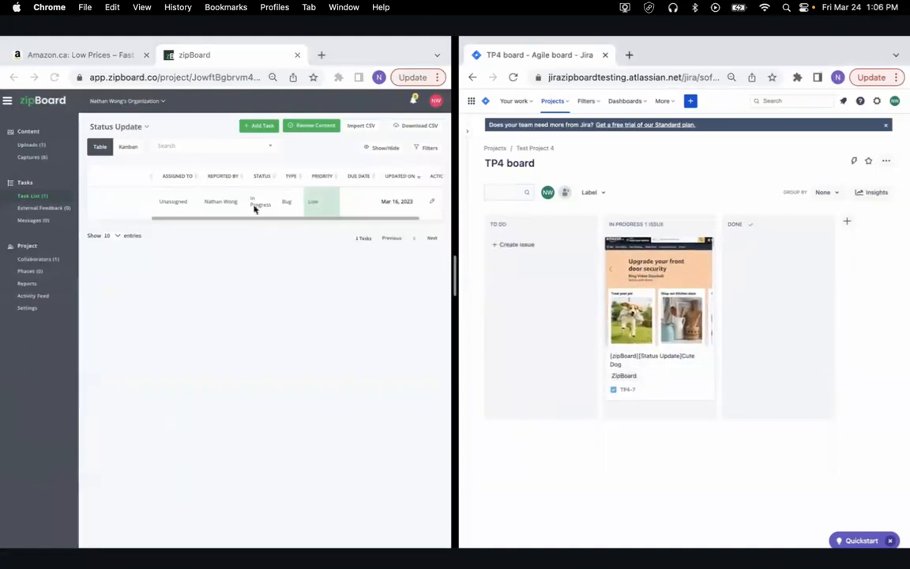
drag(660, 293, 771, 292)
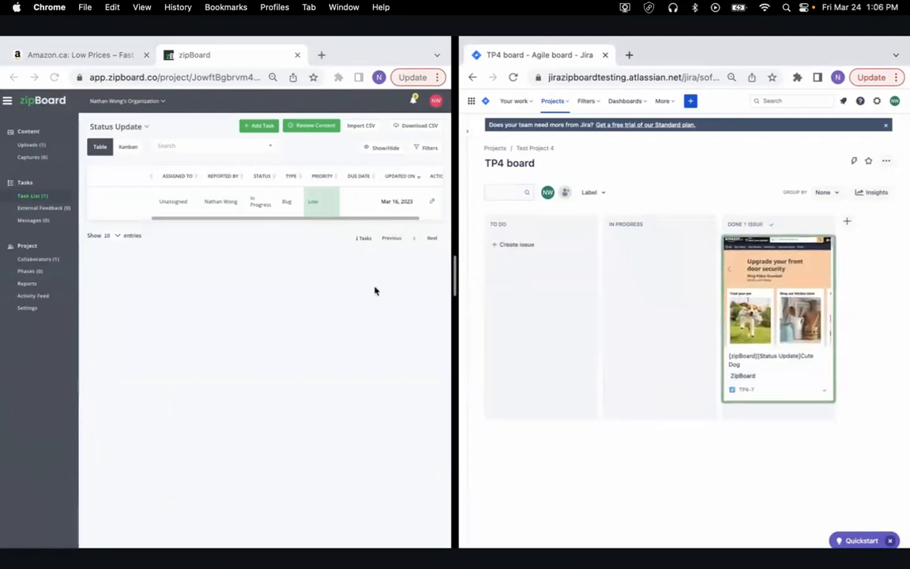
Step: In zipBoard, set the Cute Dog task's status to Open and close the task details
click(270, 207)
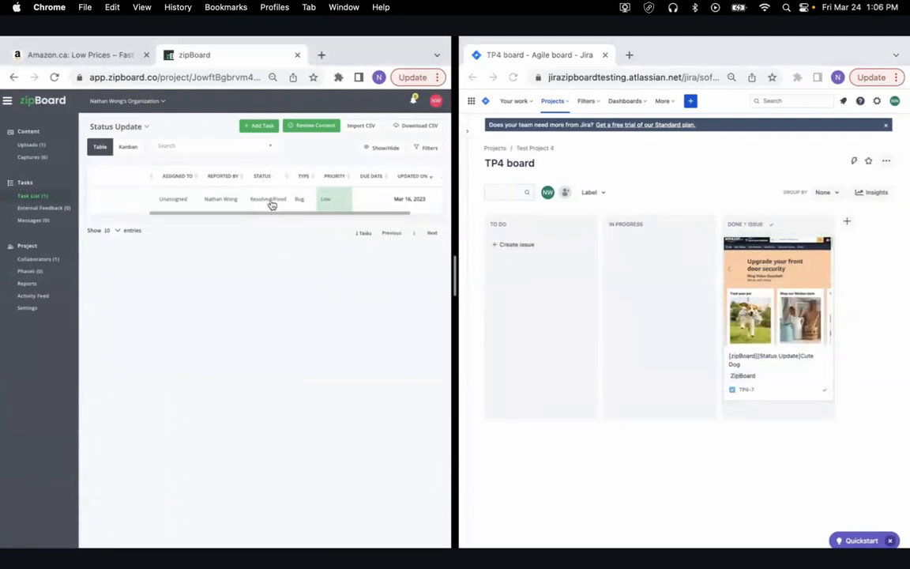
click(270, 205)
click(372, 192)
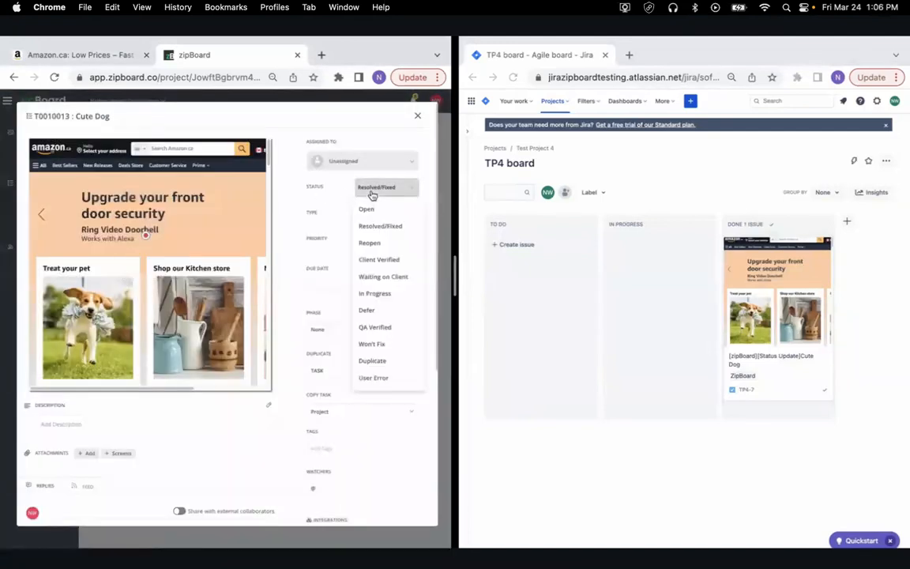
click(376, 211)
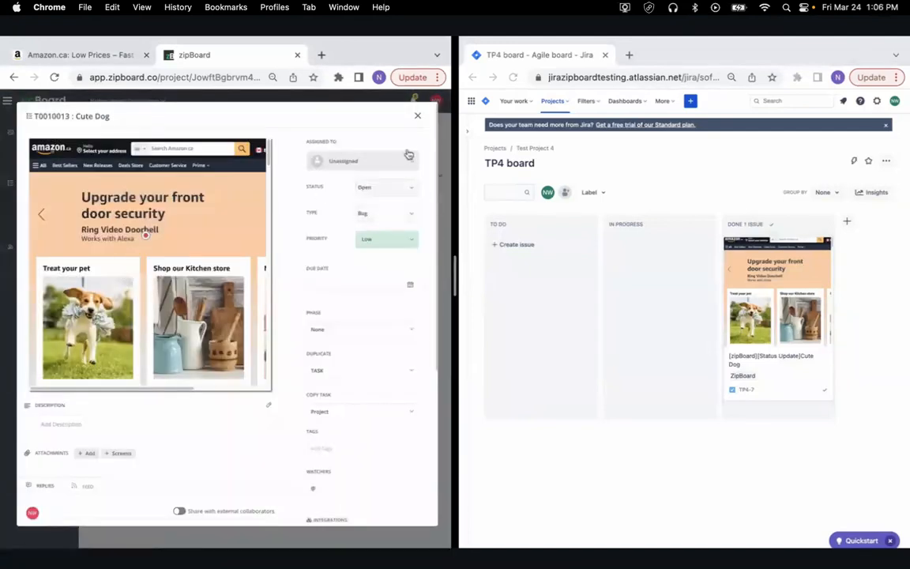
click(419, 119)
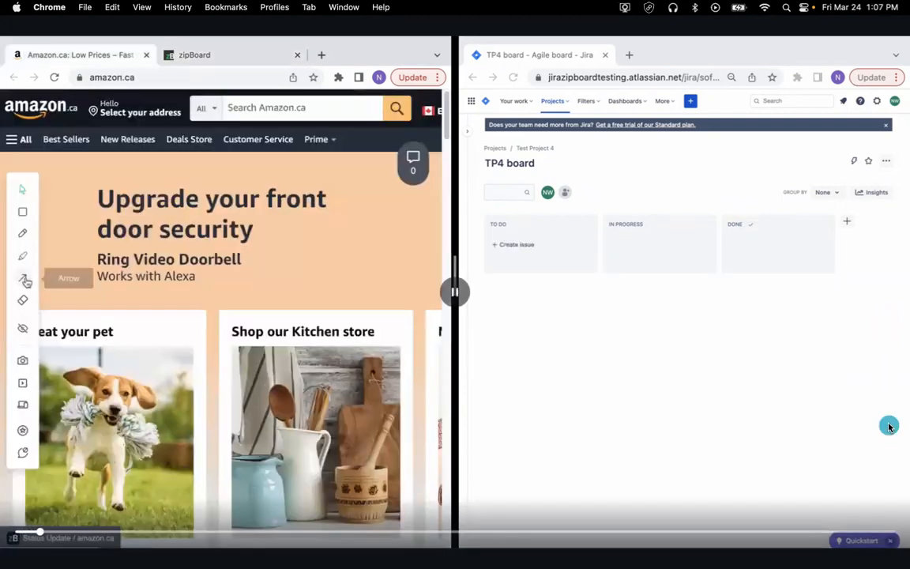
Step: Pause the replaying Jira demo video and advance the presentation to the next slide
click(889, 410)
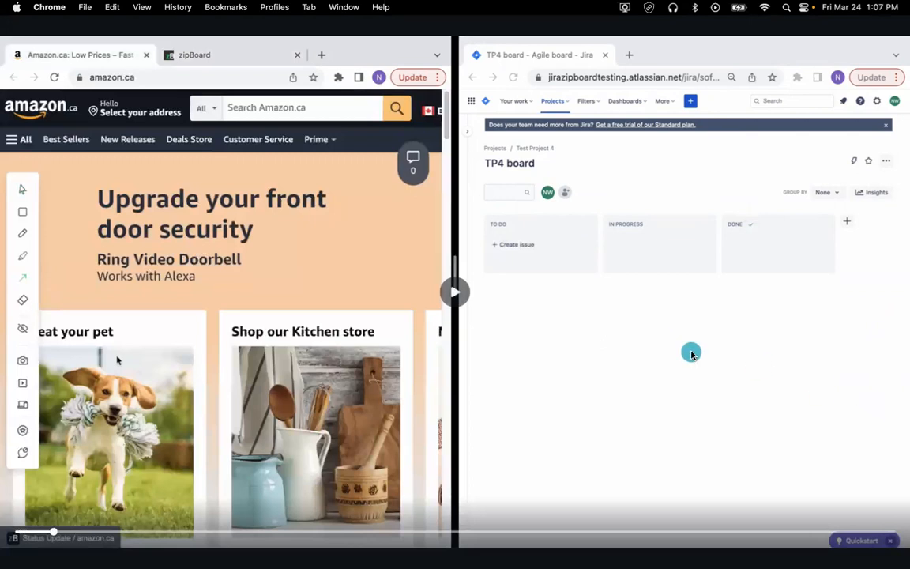
click(904, 406)
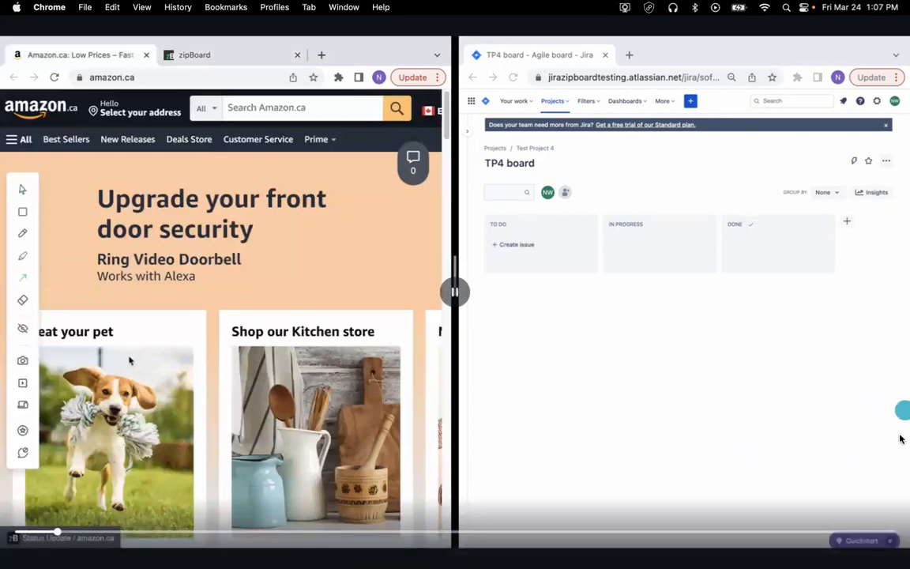
click(888, 496)
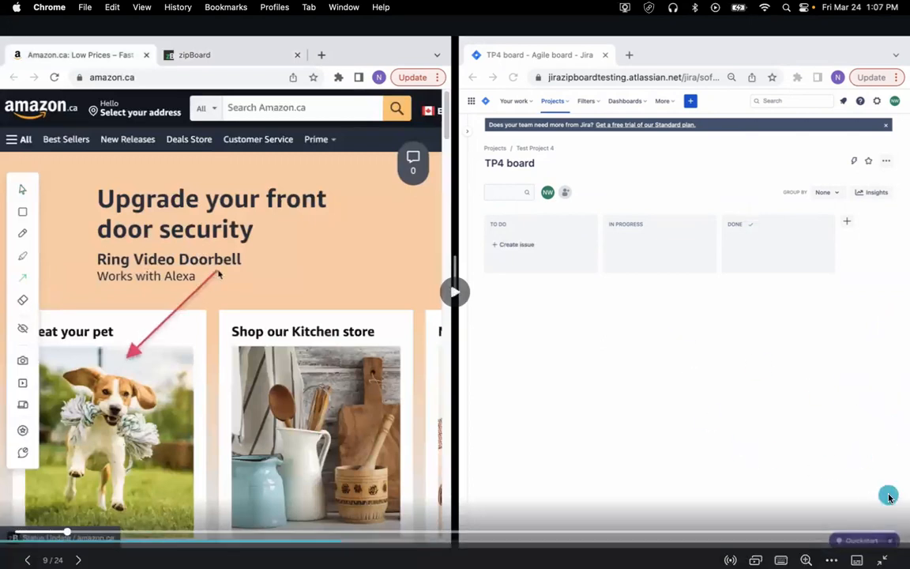
click(78, 551)
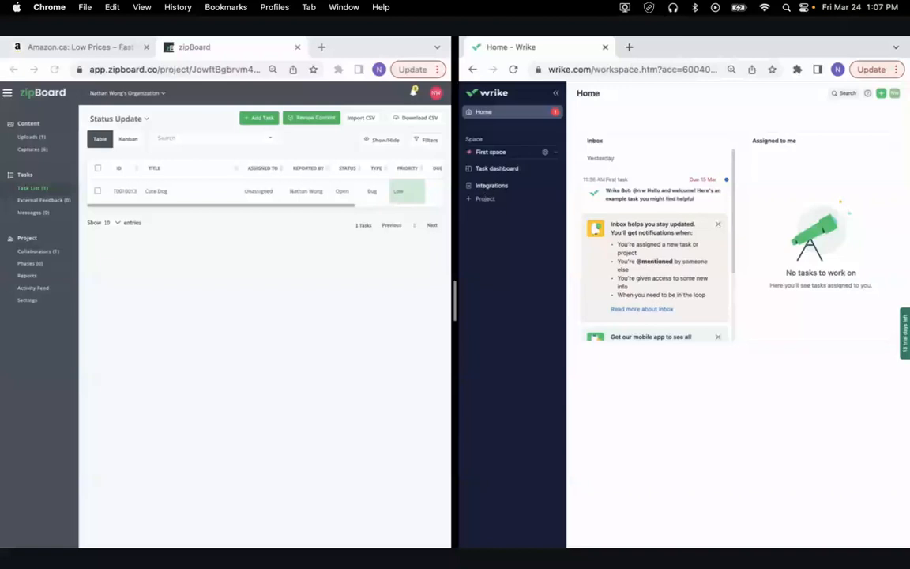
Step: In Wrike's Integrations project, set the Cute Dog task's status to Completed using the Task workflow
click(484, 188)
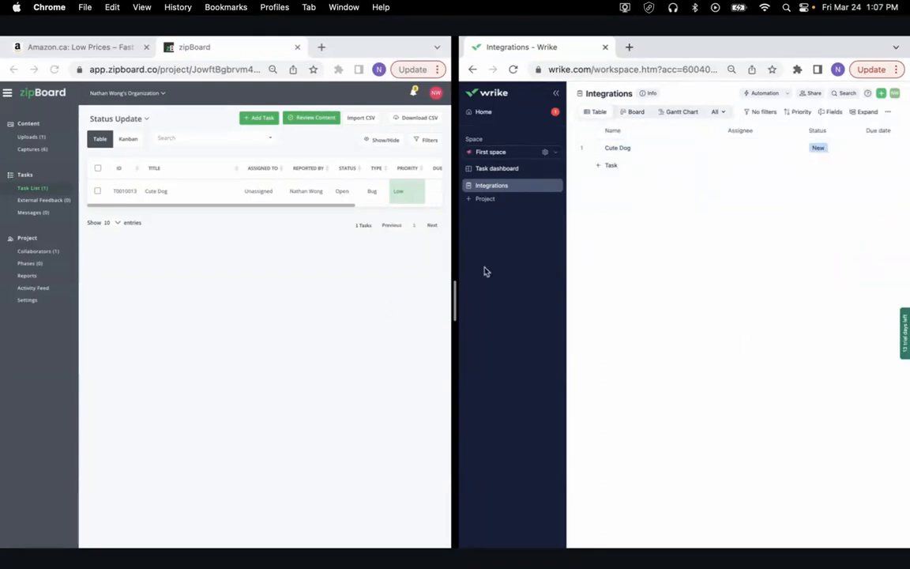
click(818, 147)
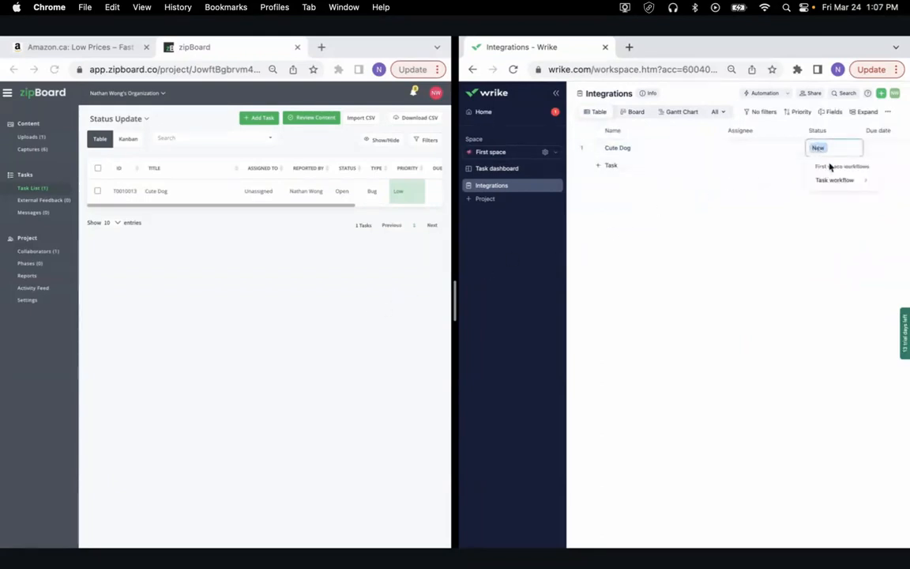
mouse_move(841, 182)
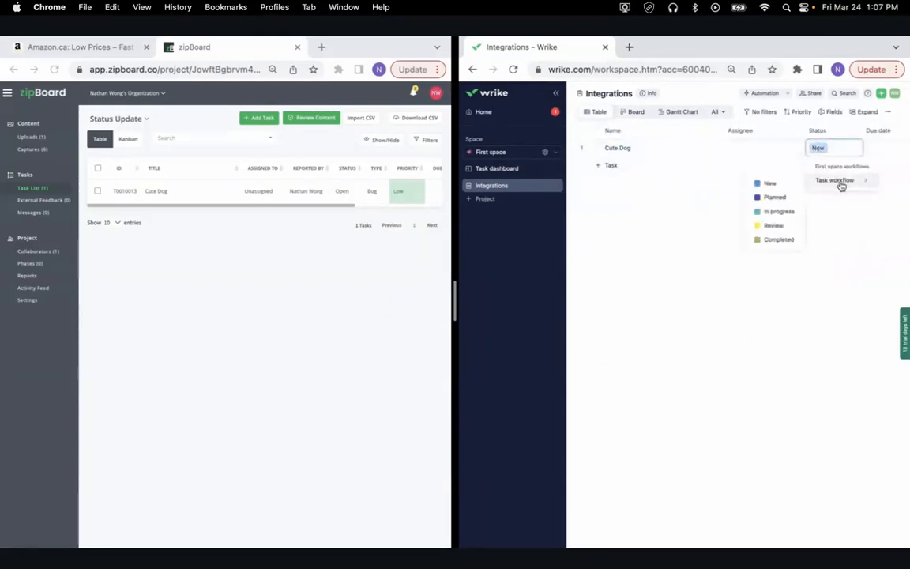
click(780, 241)
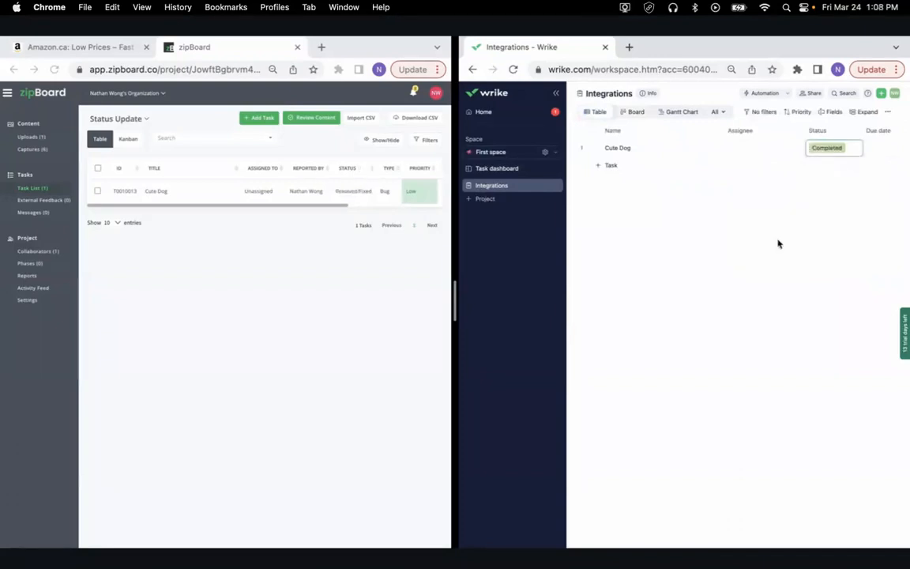
Step: Advance the presentation past the MS Teams integration slide to the Teams demo
mouse_move(819, 236)
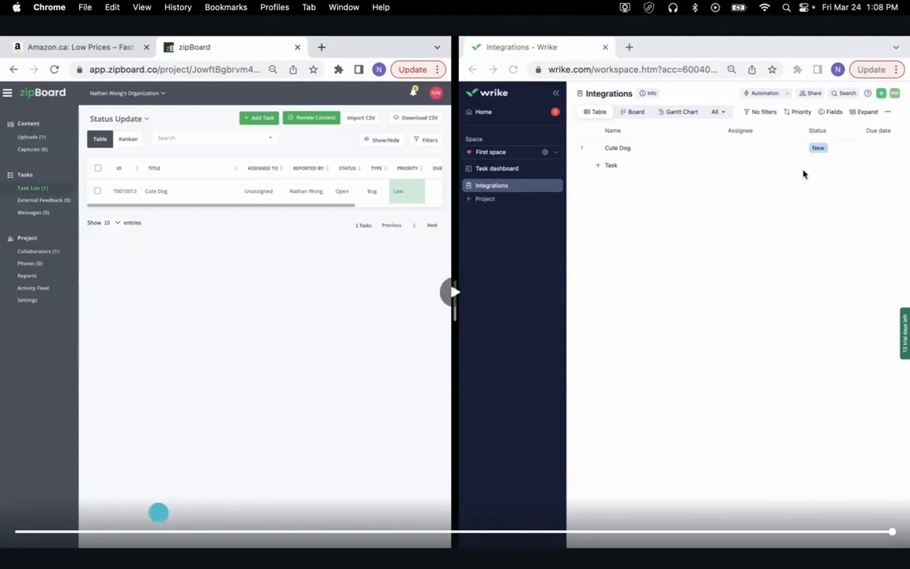
mouse_move(48, 562)
click(82, 551)
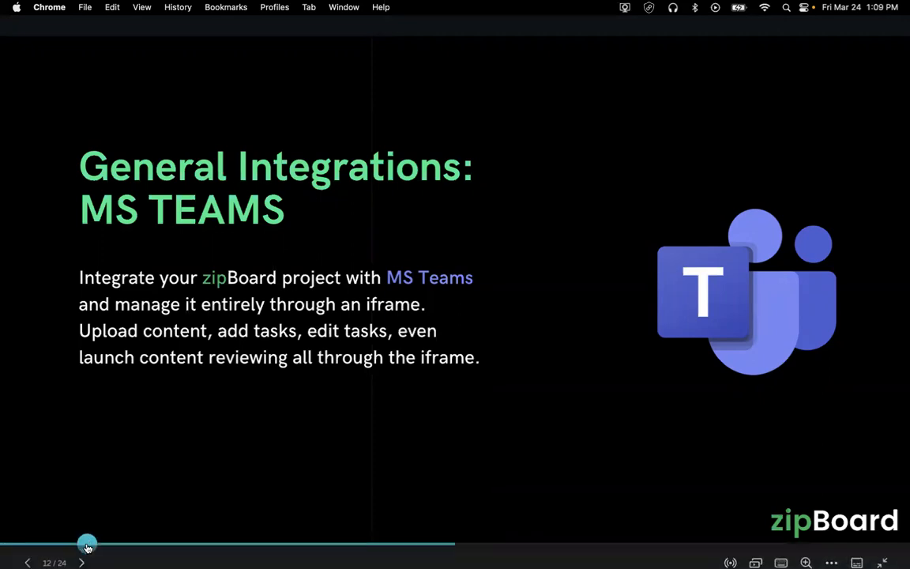
click(82, 559)
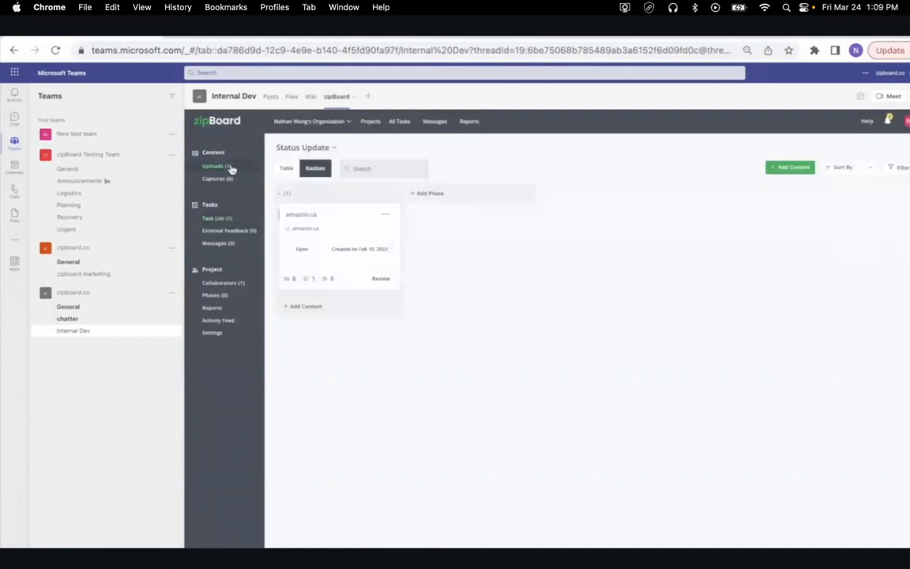
Step: Examine the Status Update project inside Teams: table and Kanban views of uploads, the collaborators list and the Add Phase form
click(285, 169)
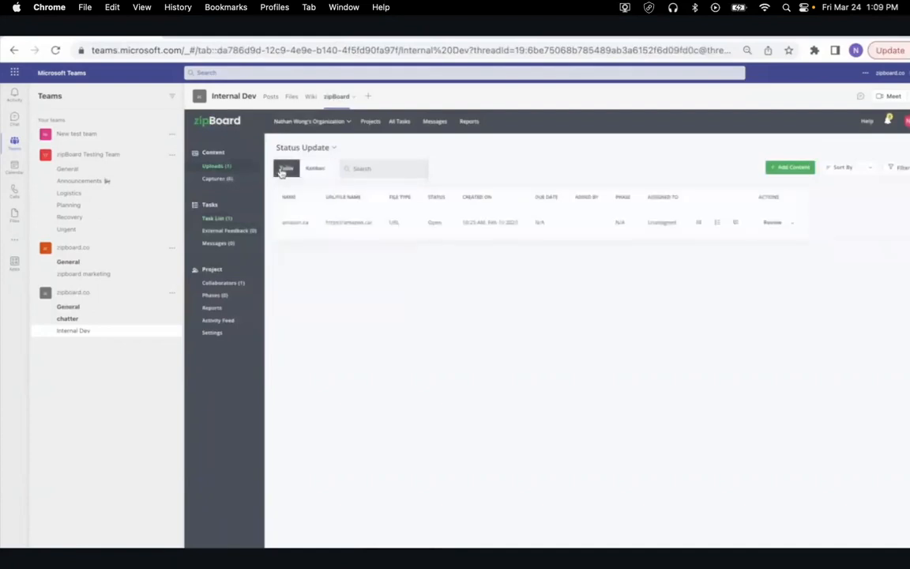
click(315, 169)
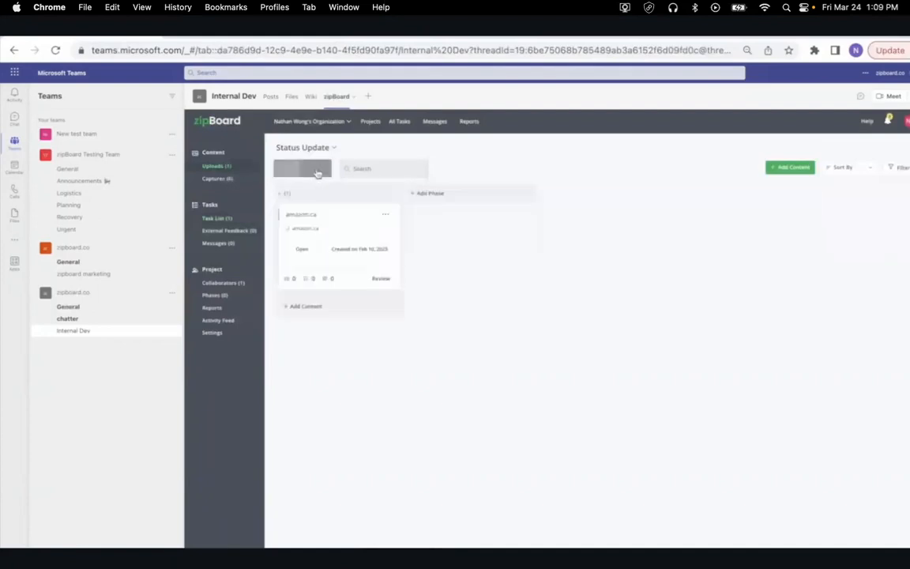
click(215, 283)
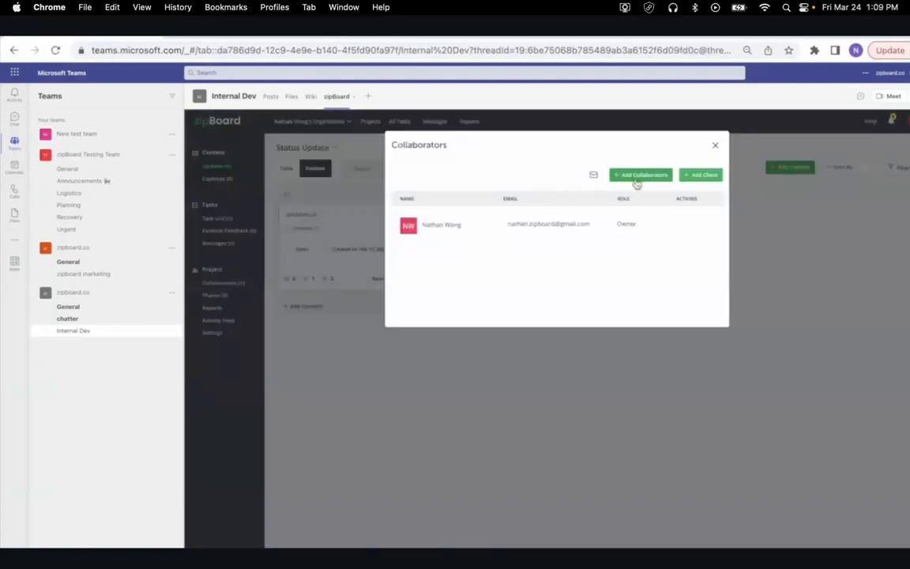
click(352, 235)
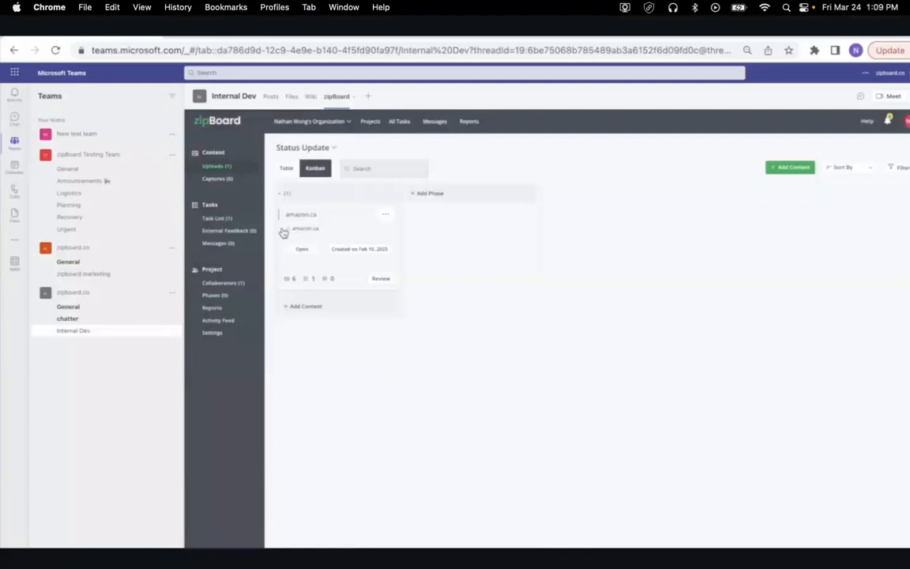
click(416, 193)
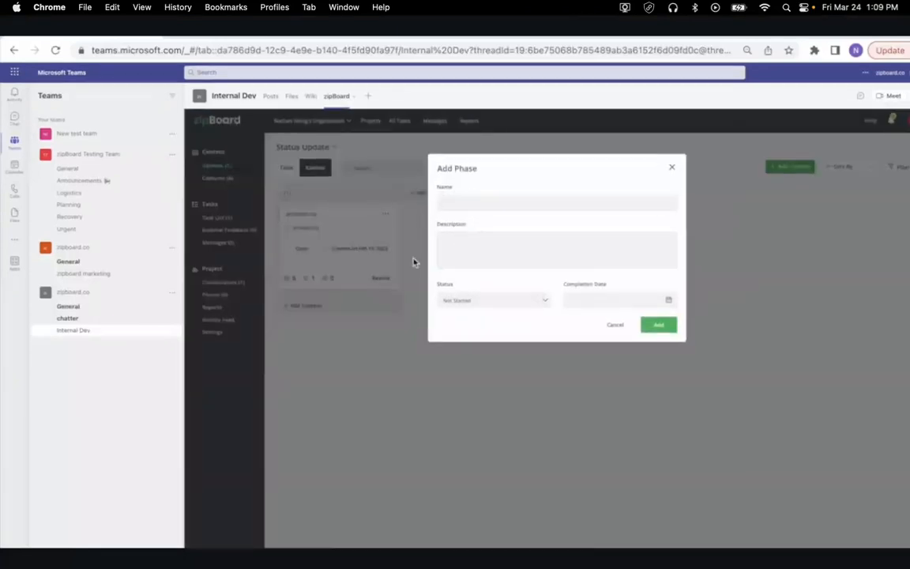
click(392, 261)
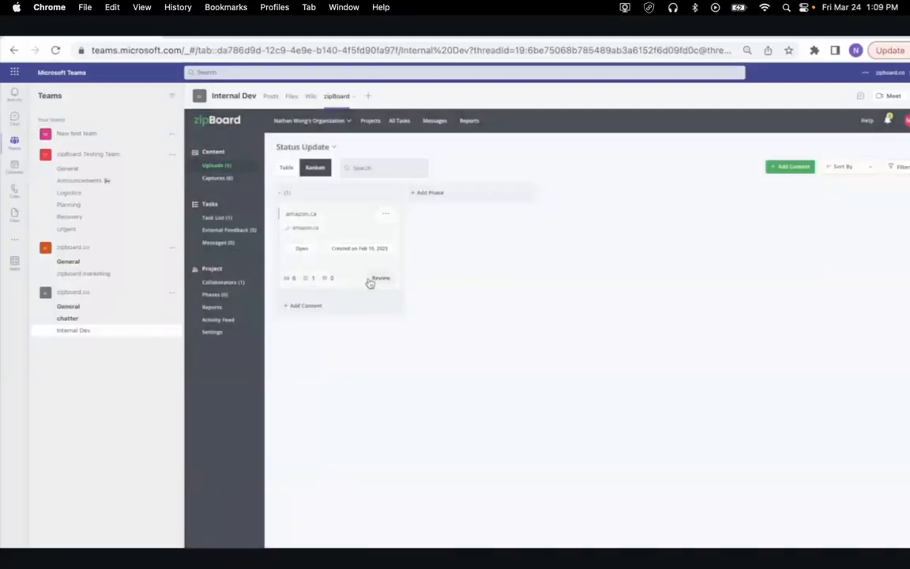
Step: Launch the amazon.ca content review and draw a rectangle around the "Treat your pet" section with the comment "dog moved here"
click(379, 279)
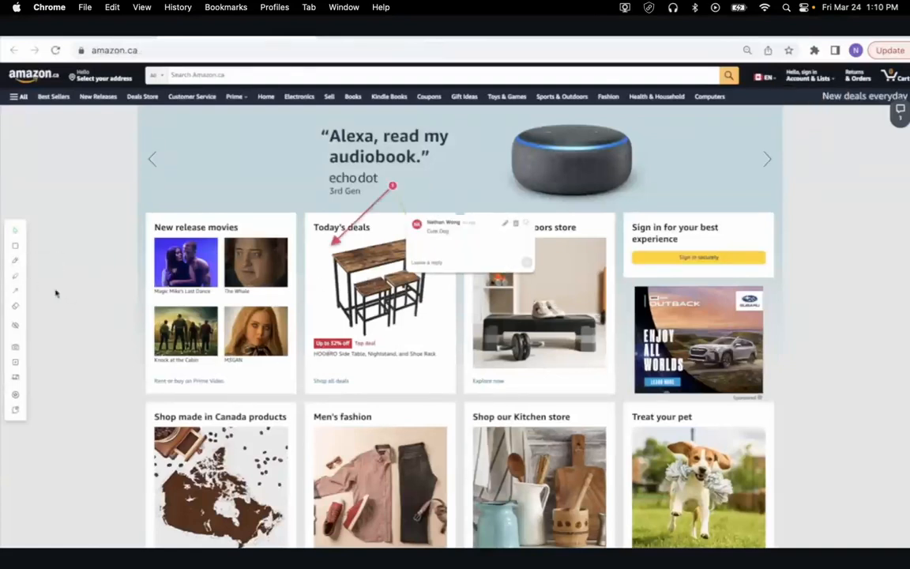
click(14, 245)
drag(637, 432, 828, 546)
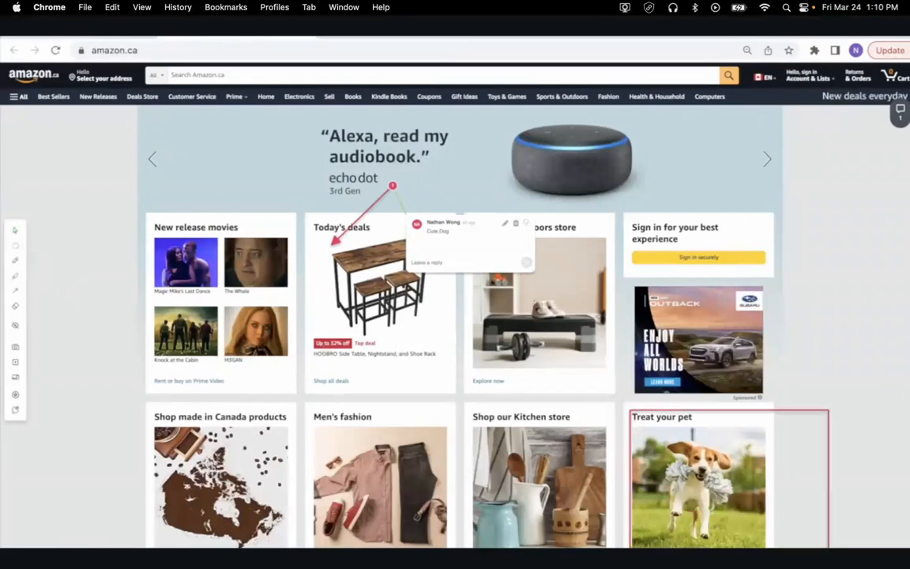
text(dog)
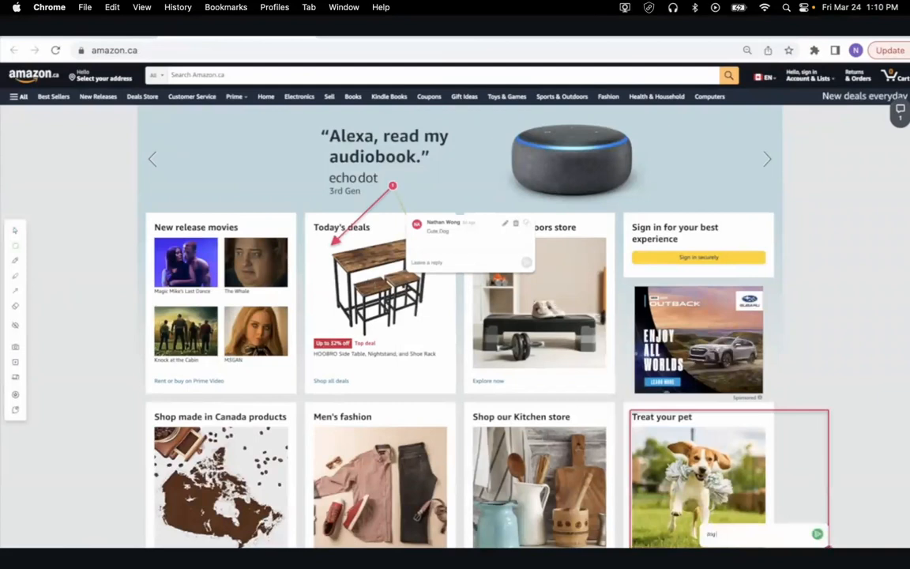
text( moves here)
key(Return)
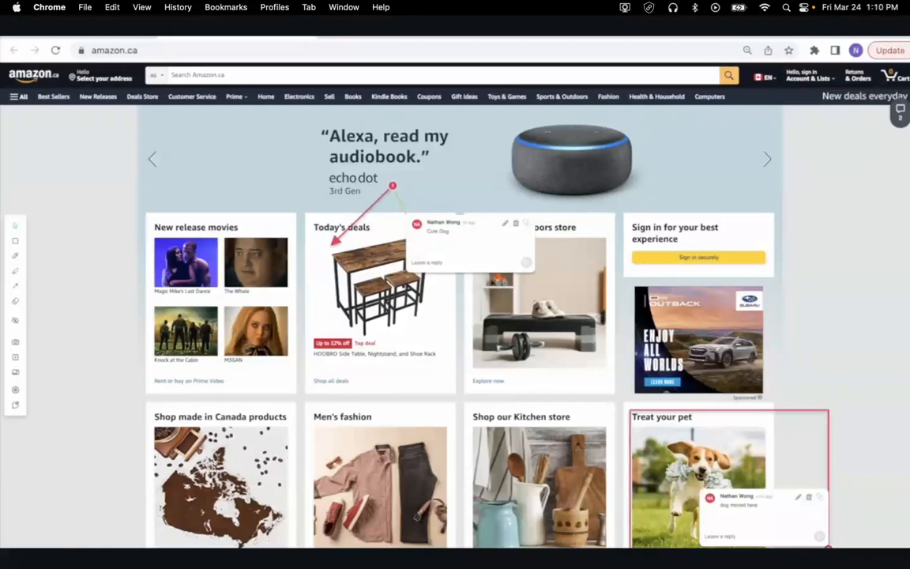
mouse_move(105, 454)
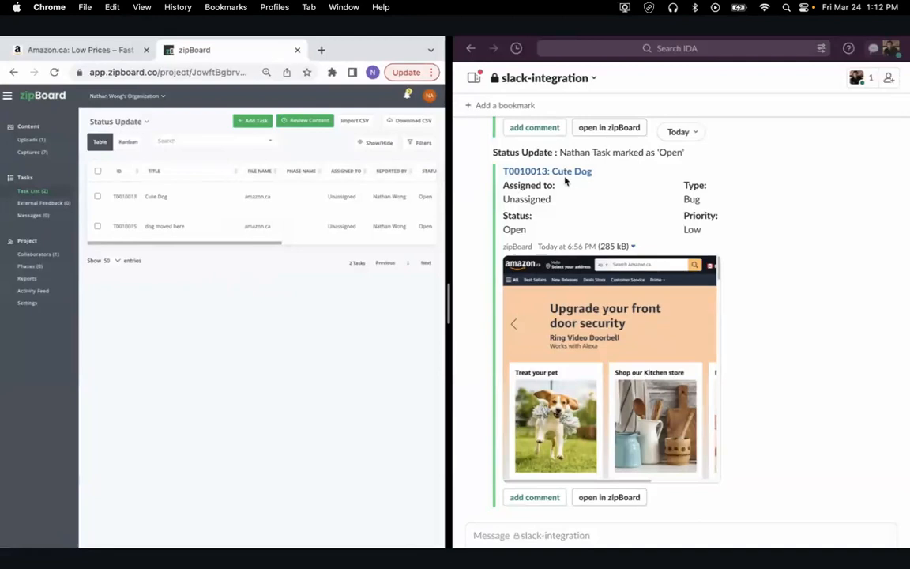
Step: Review the zipBoard status updates for the Cute Dog and dog moved here tasks in the slack-integration channel
scroll(567, 185, up, 5)
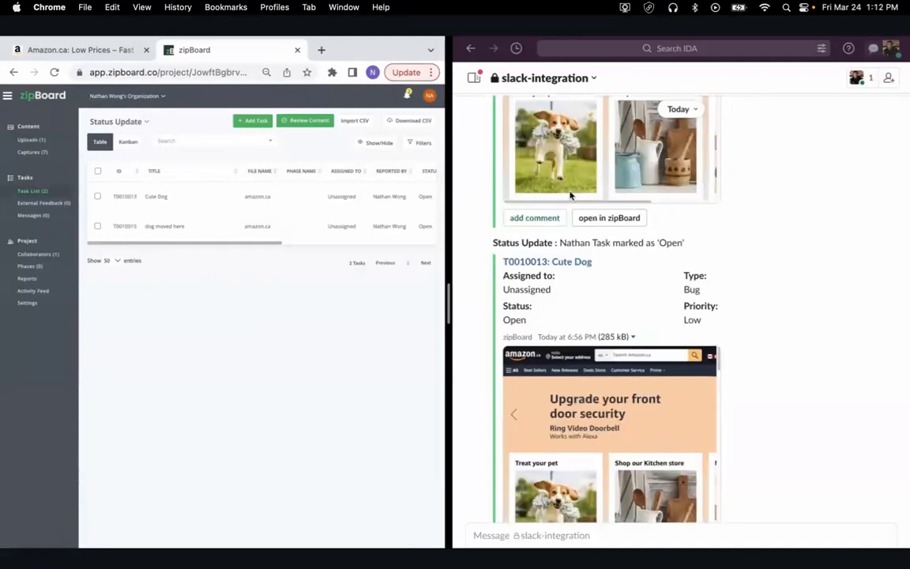
scroll(569, 202, up, 5)
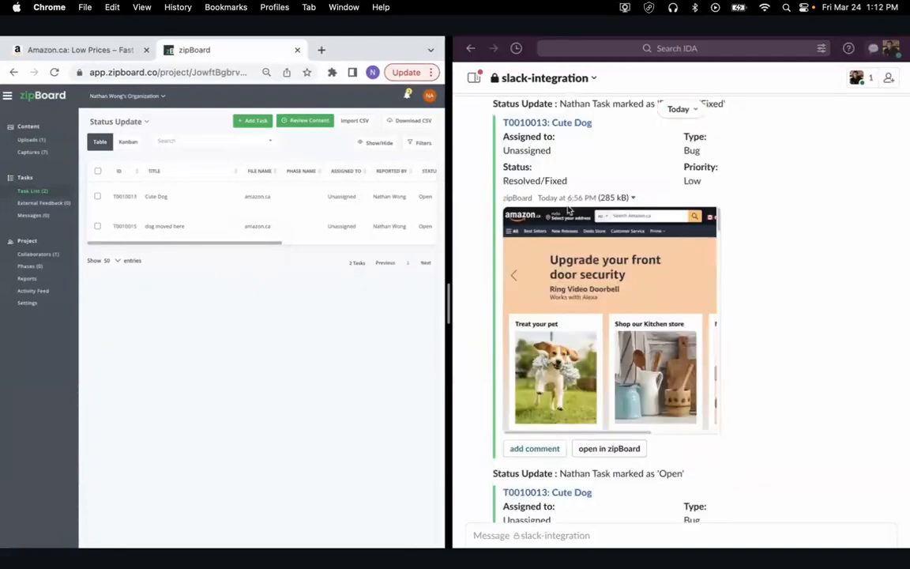
scroll(567, 209, up, 10)
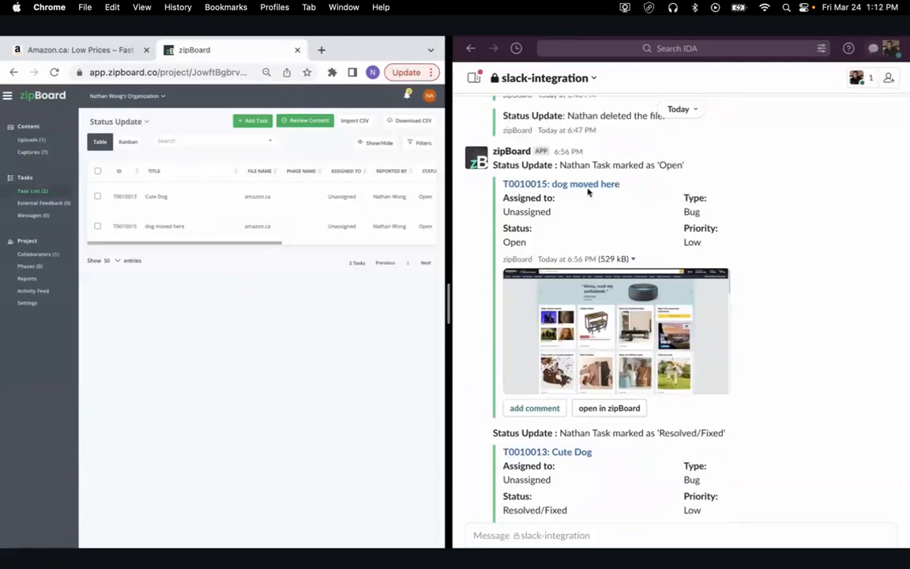
Step: Set the dog moved here task's status to Resolved/Fixed in zipBoard and check its update in the Slack channel
click(195, 237)
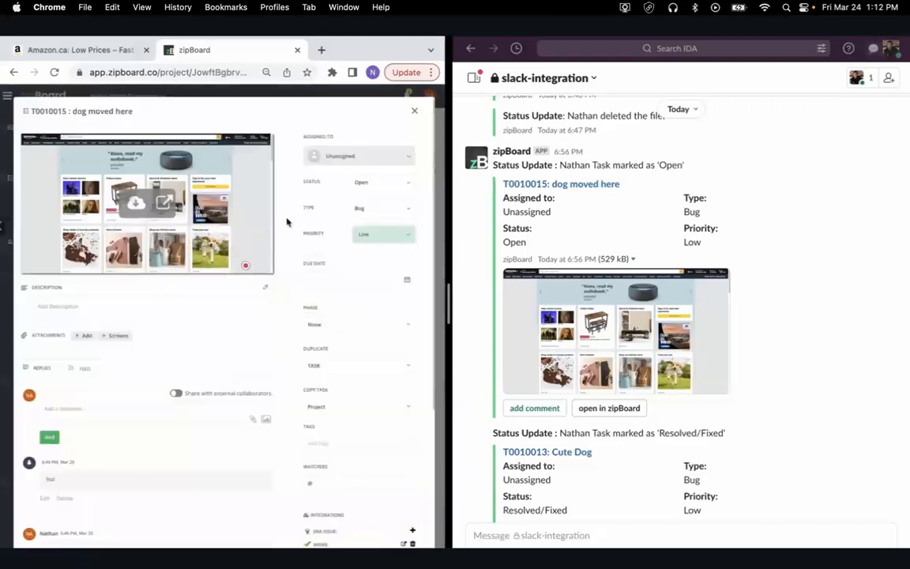
click(379, 183)
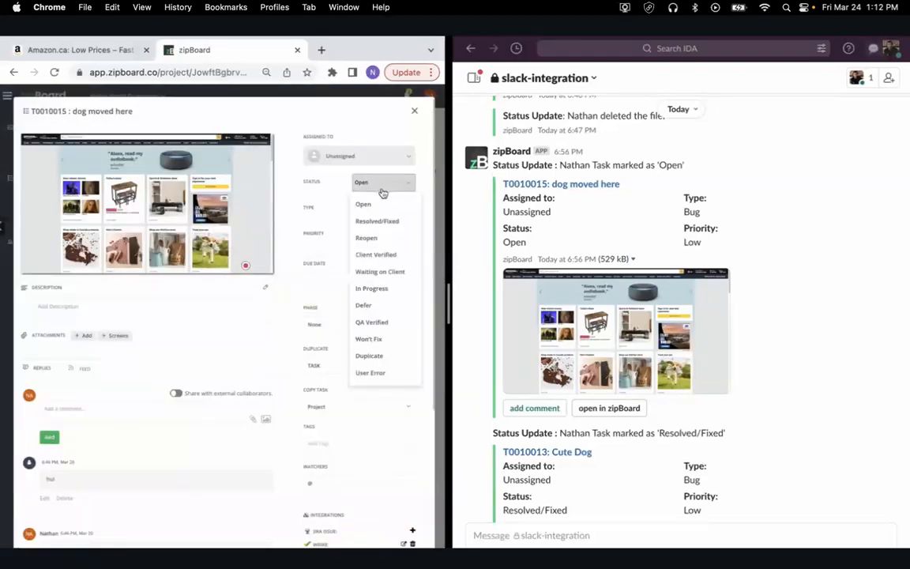
click(382, 228)
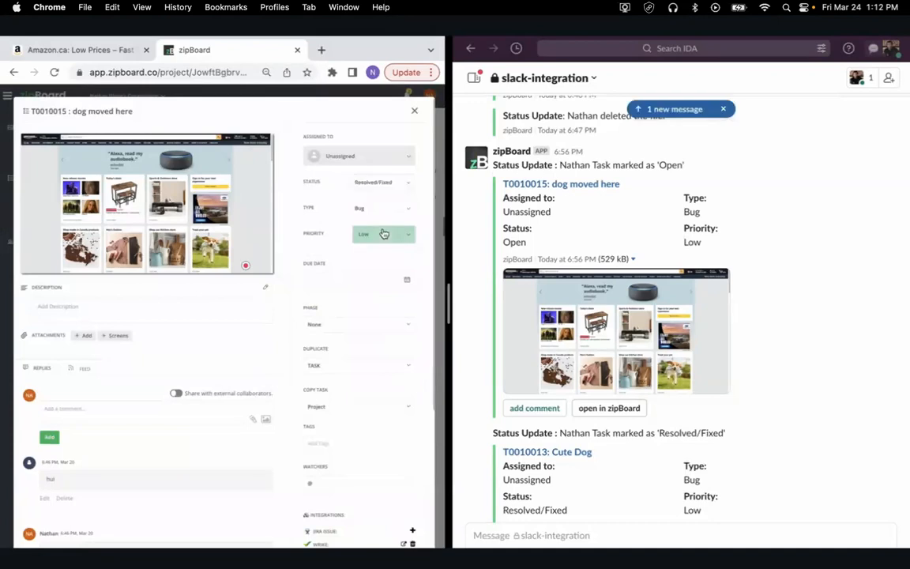
scroll(727, 348, down, 10)
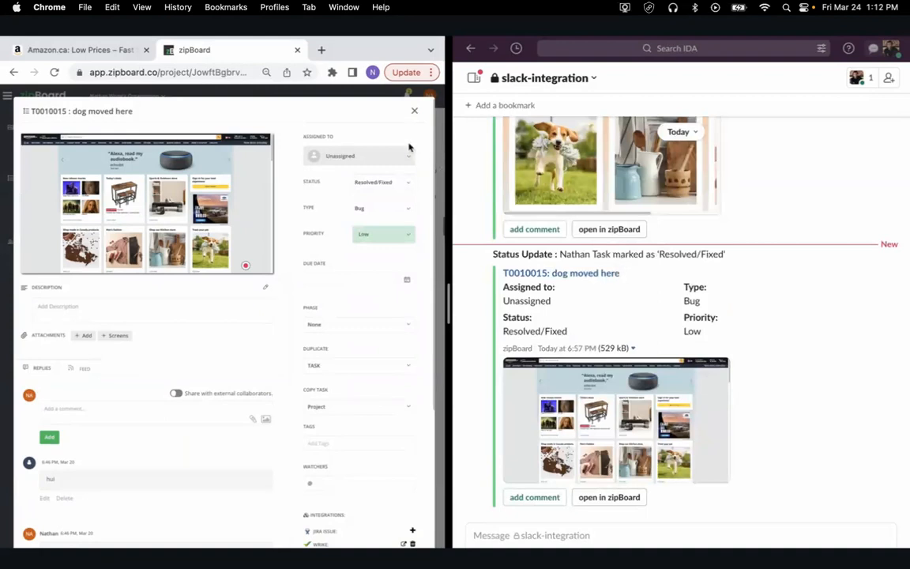
Step: Set the dog moved here task's status back to Open and close the task details
click(387, 182)
click(368, 203)
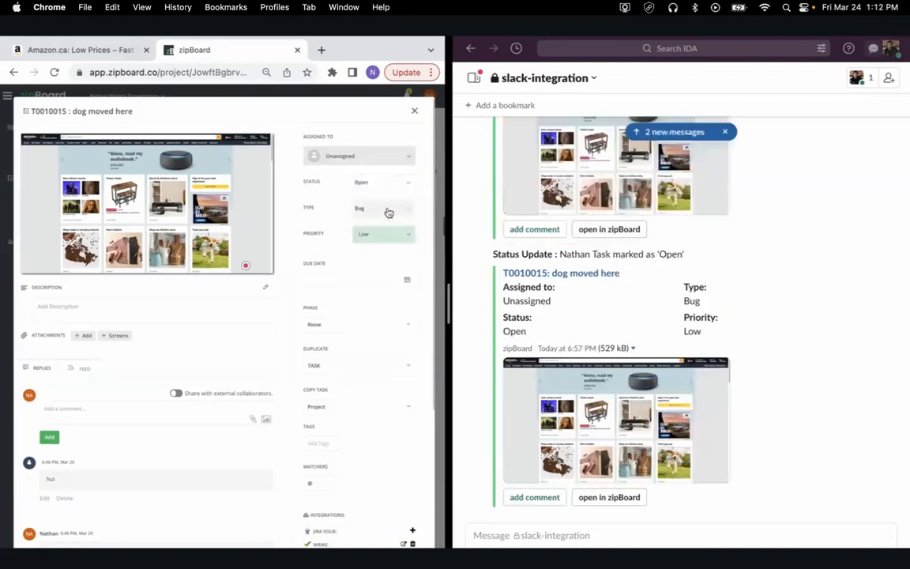
click(416, 115)
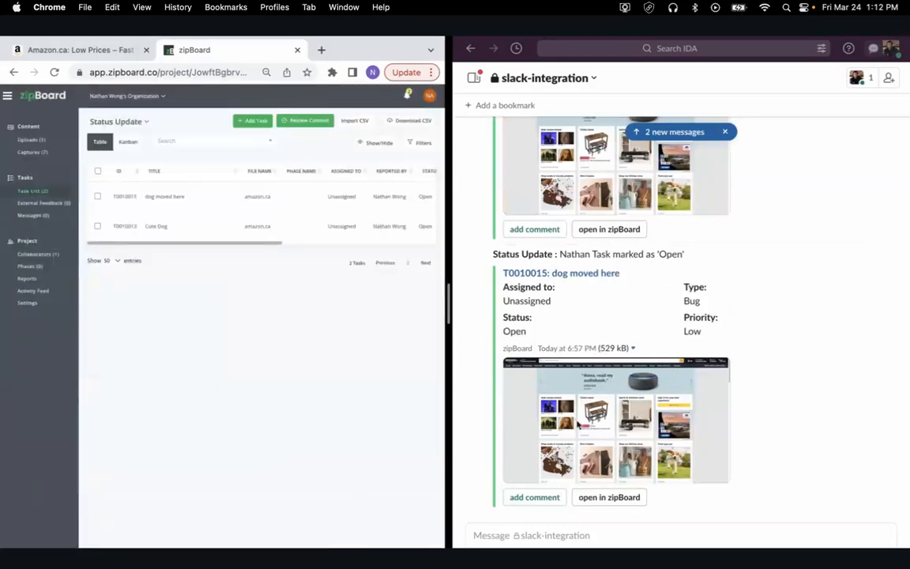
Step: View the dog moved here screenshot enlarged in Slack, open the linked task in zipBoard, and close its details
click(648, 447)
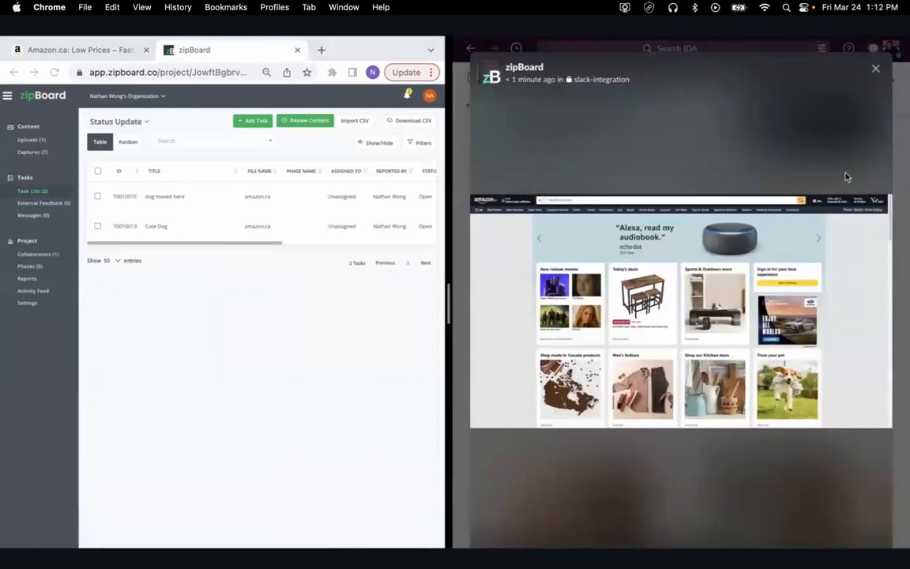
click(876, 68)
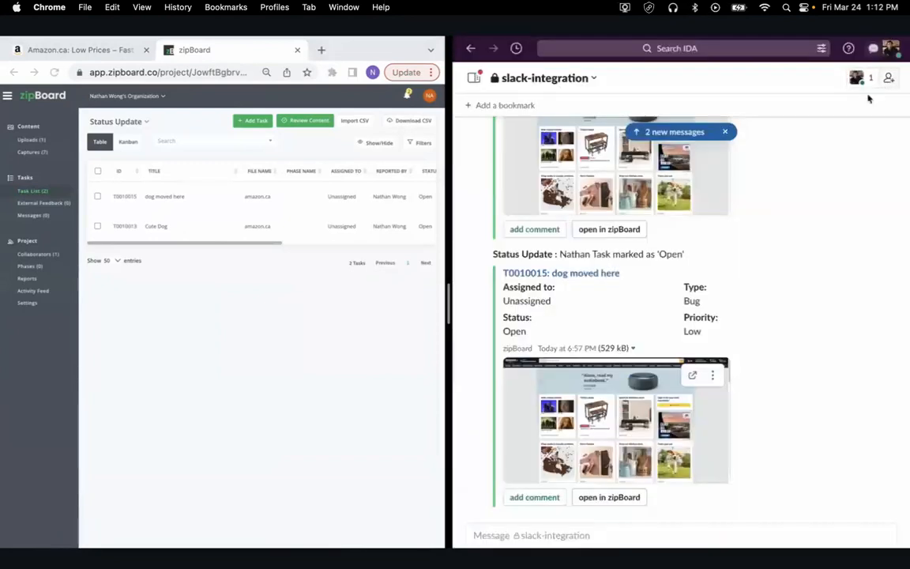
click(561, 275)
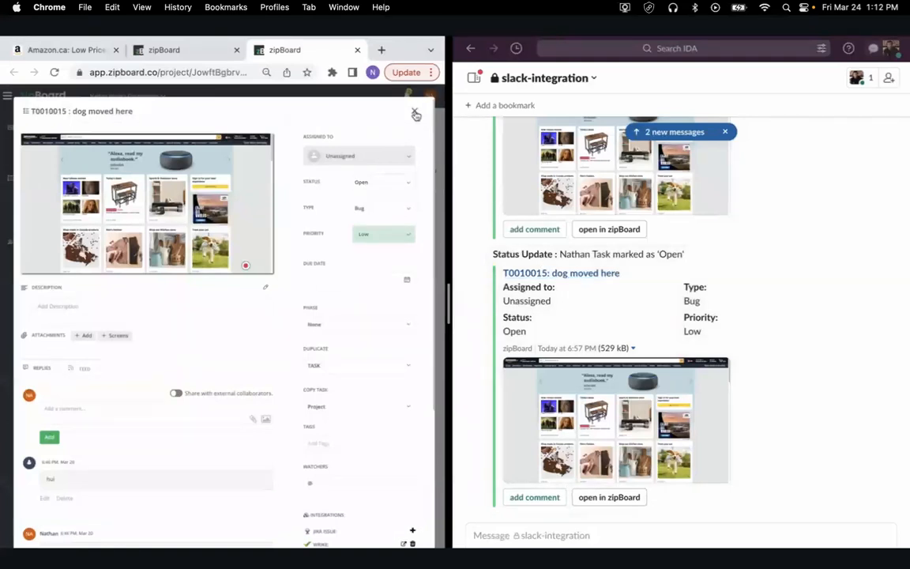
click(416, 116)
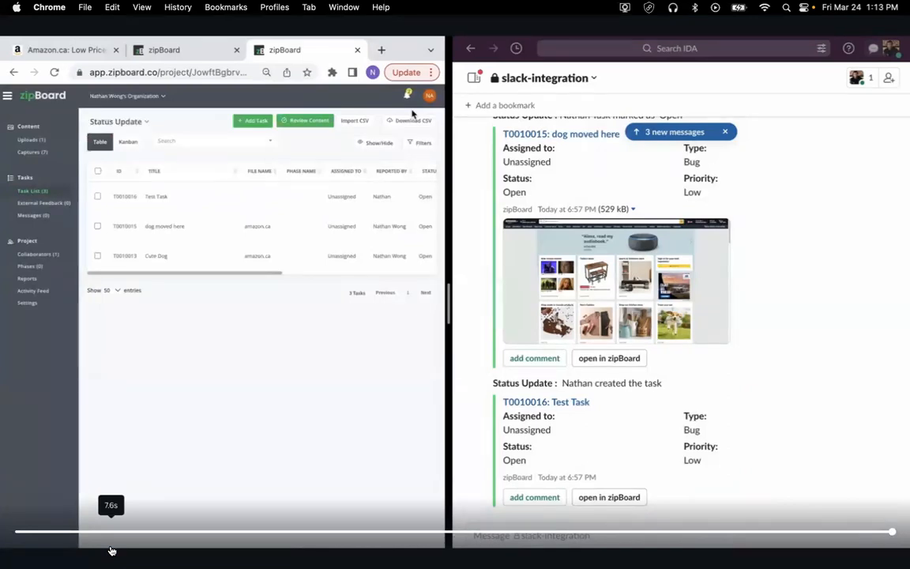
Step: Advance the presentation to the API integration demo and create a project titled "Example Project" in the Remix app
key(Right)
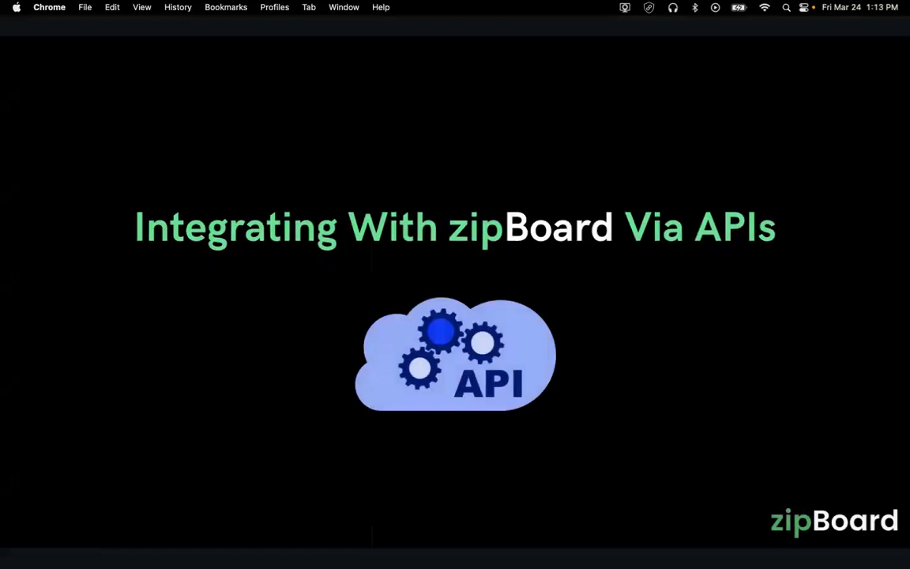
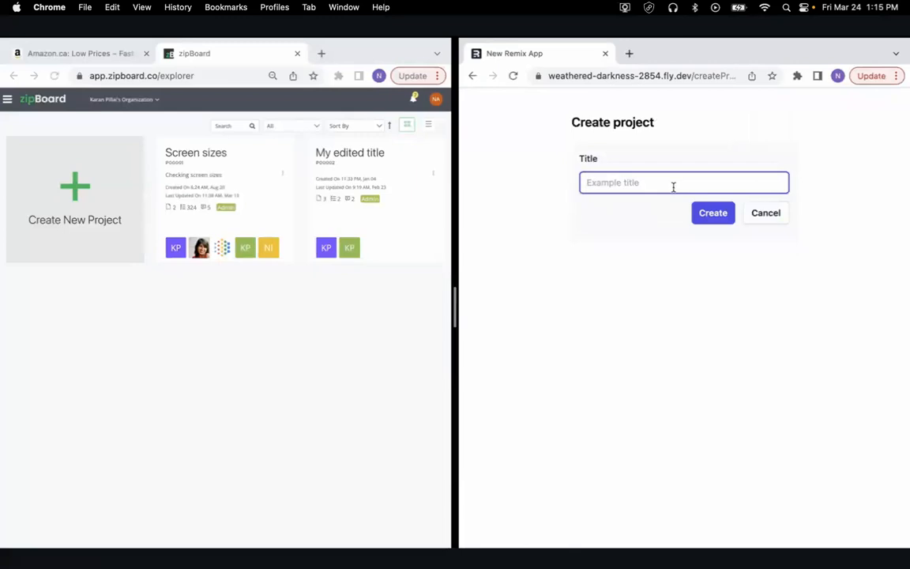
text(Example Project)
key(Return)
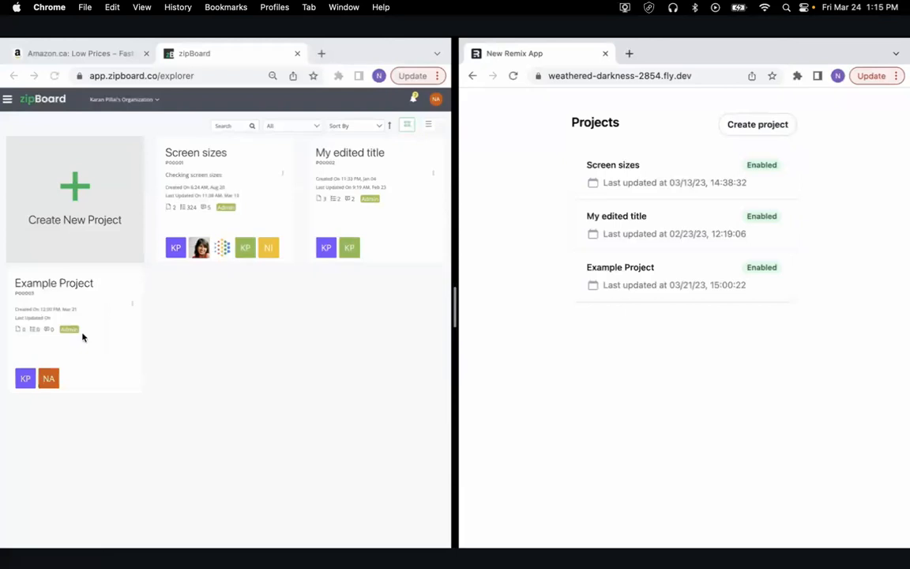
Step: Upload the URL amazon.ca to Example Project in the Remix app with the file name "Just an Example"
click(646, 282)
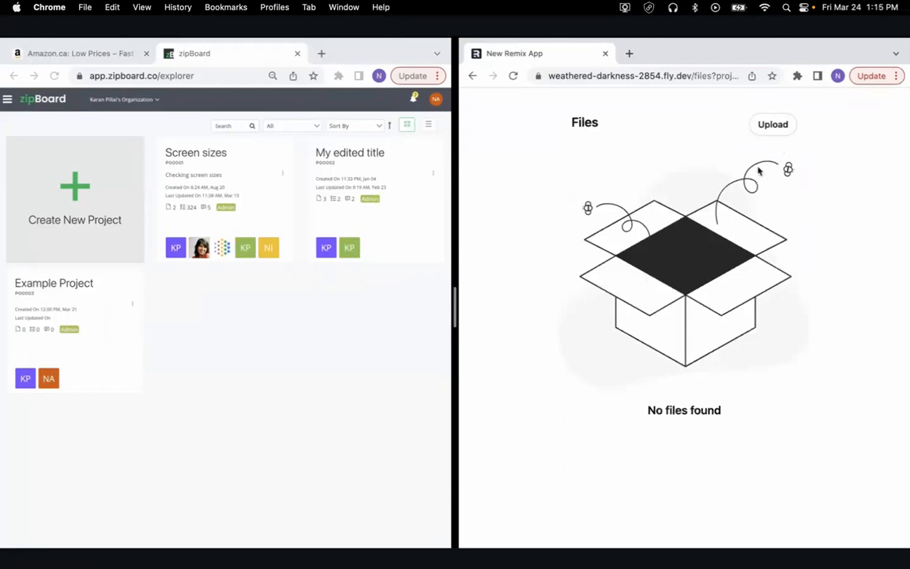
click(772, 124)
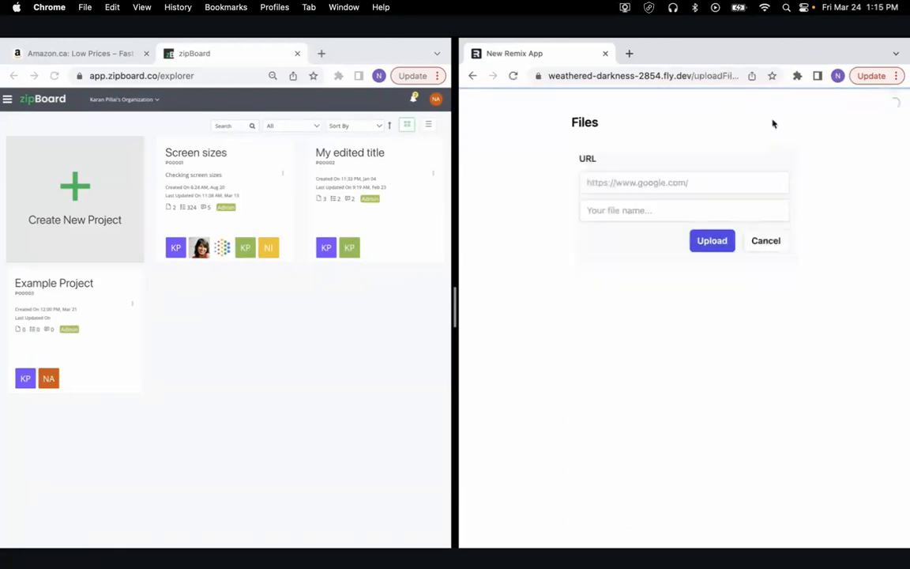
click(701, 178)
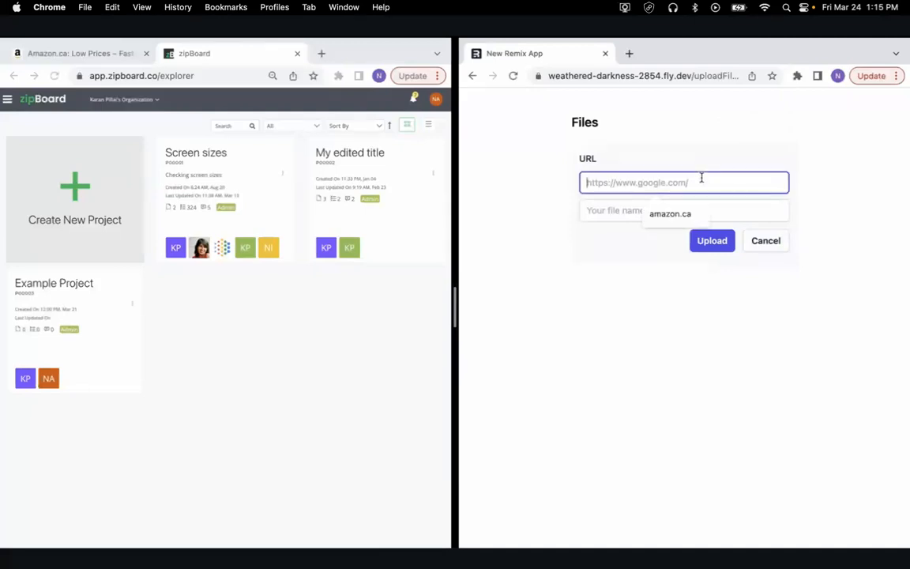
click(672, 214)
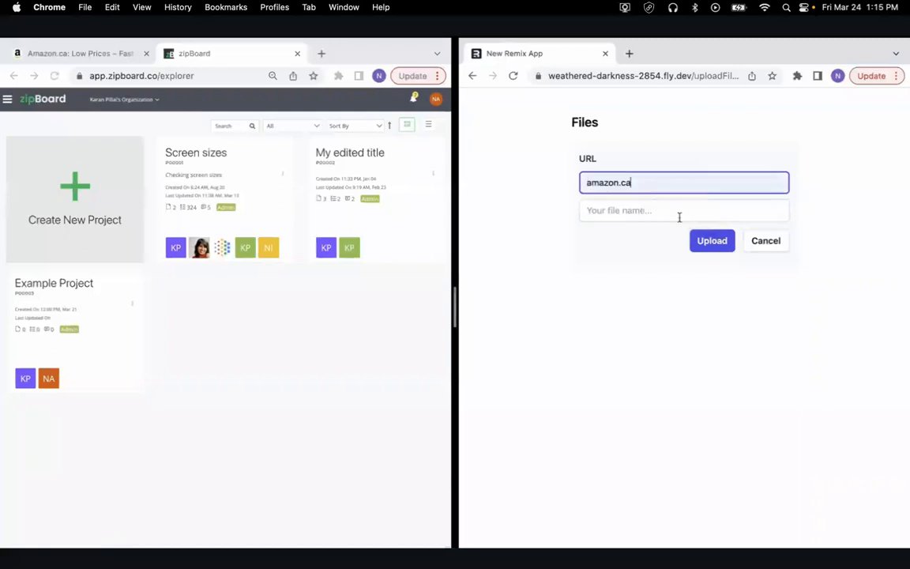
click(674, 214)
text(J)
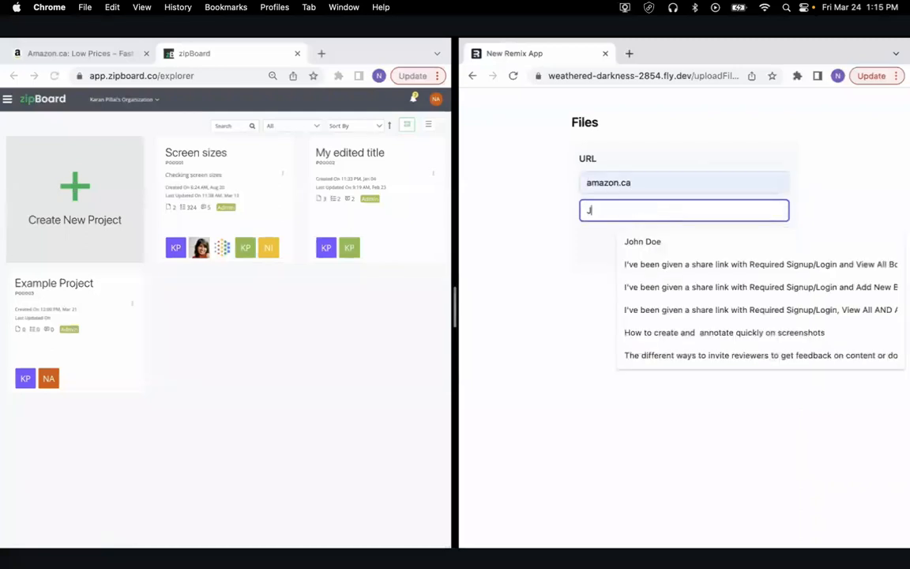
text(ust an Example)
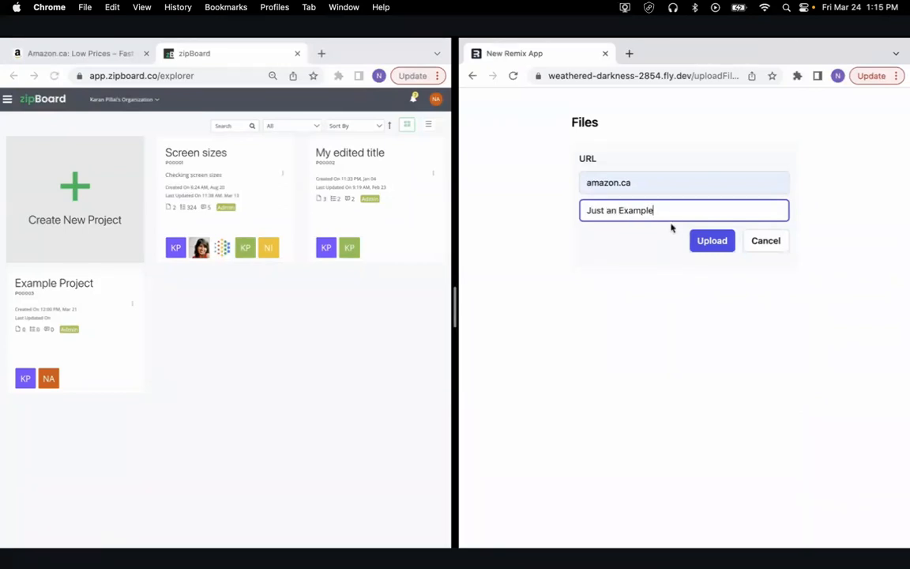
click(723, 246)
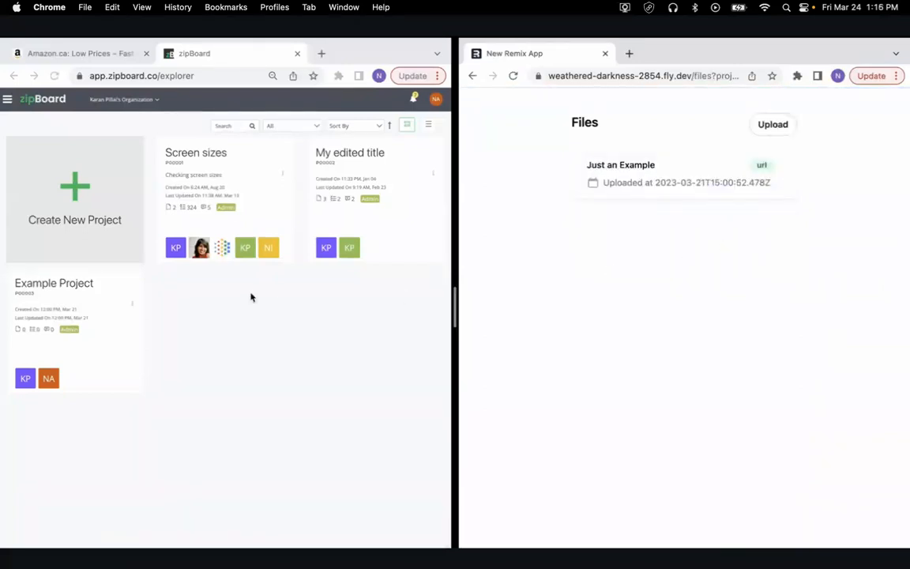
Step: Open Example Project in zipBoard and inspect the details of the Just an Example upload
click(73, 309)
click(74, 291)
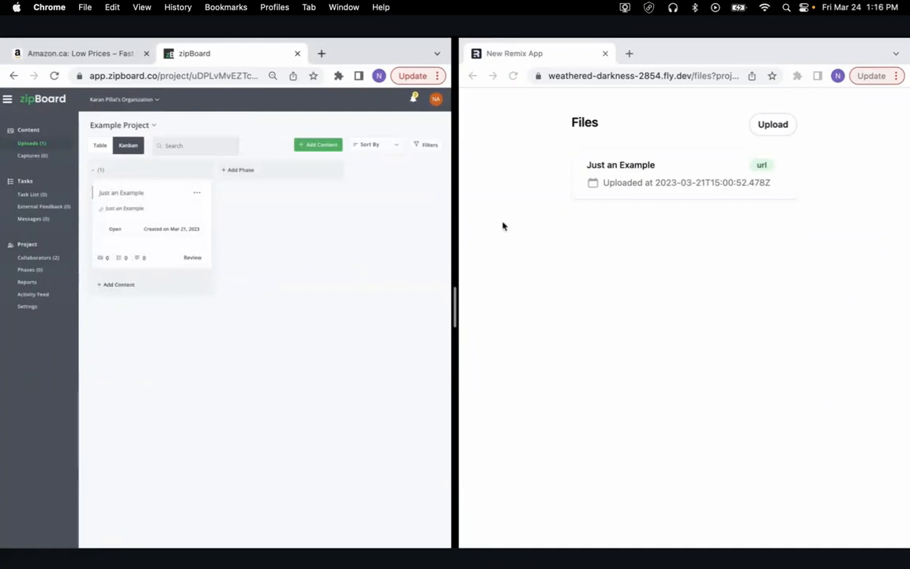
click(158, 199)
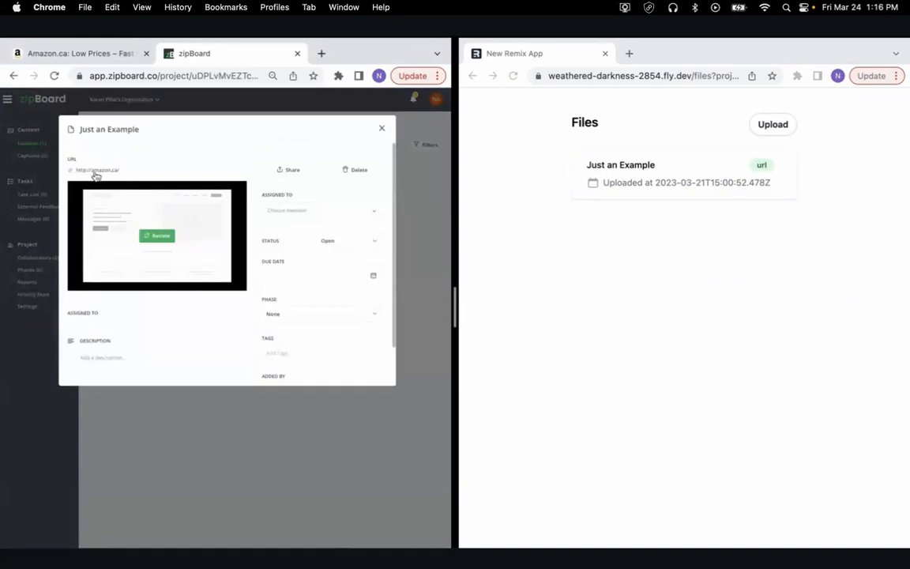
scroll(419, 236, down, 2)
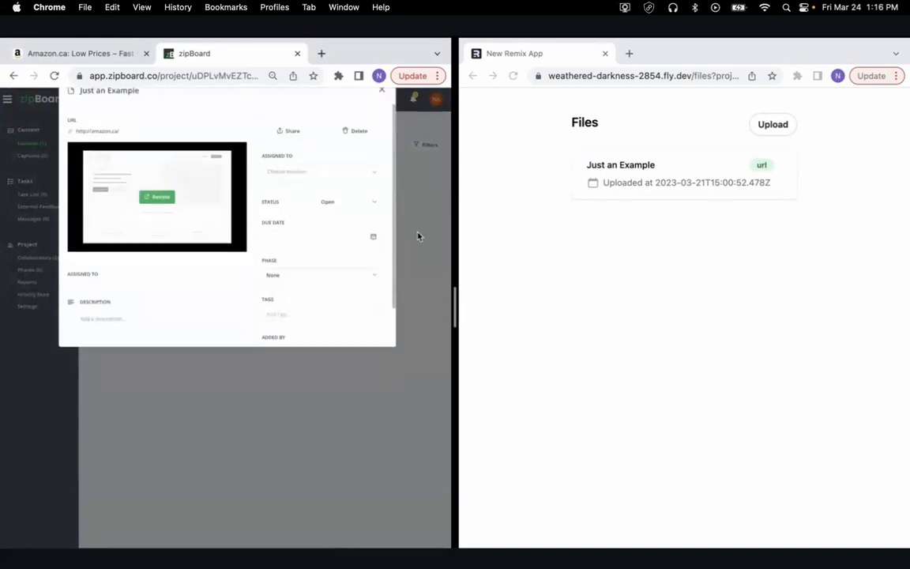
click(419, 236)
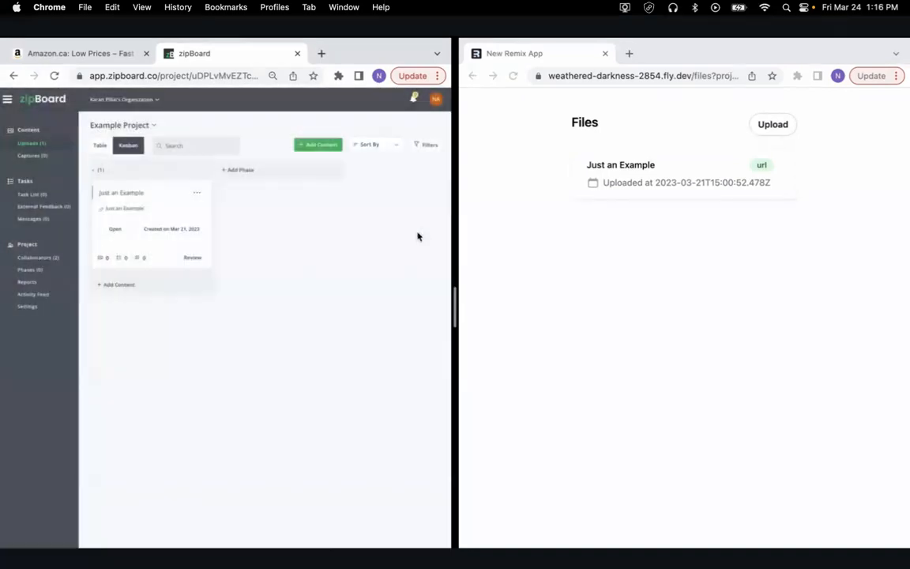
Step: Launch the Just an Example review from the Remix app, draw an arrow from Today's deals to the Canada products image, and comment "testing comment"
click(642, 170)
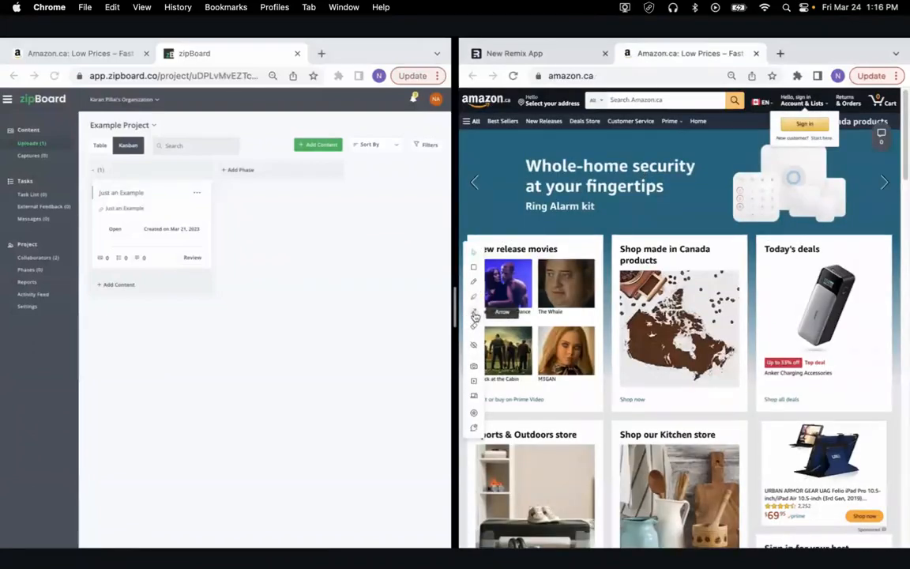
drag(723, 306, 798, 254)
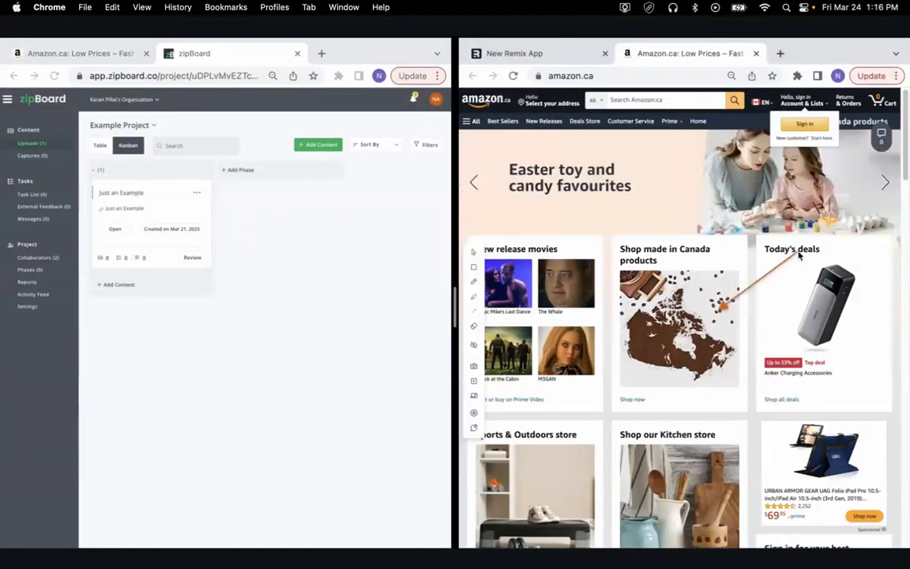
text(we)
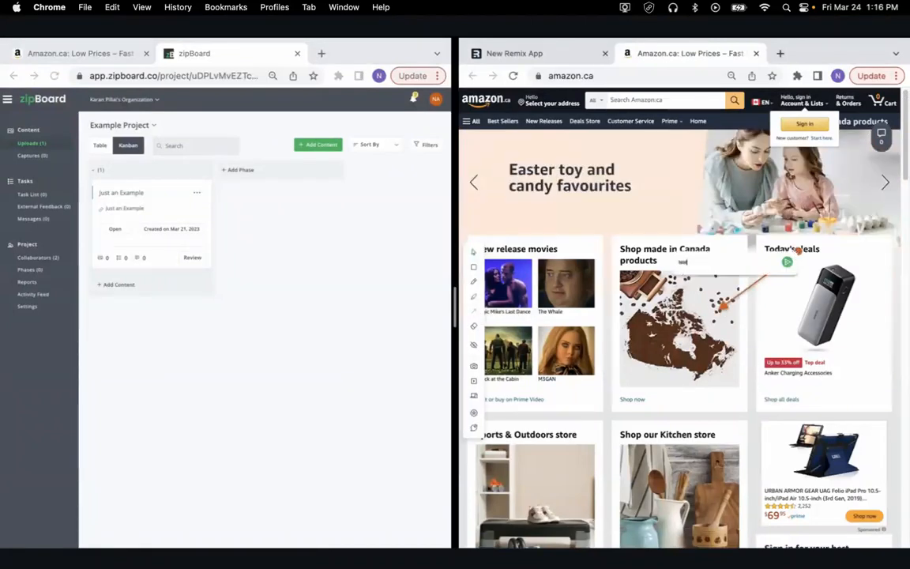
text(sting a comment)
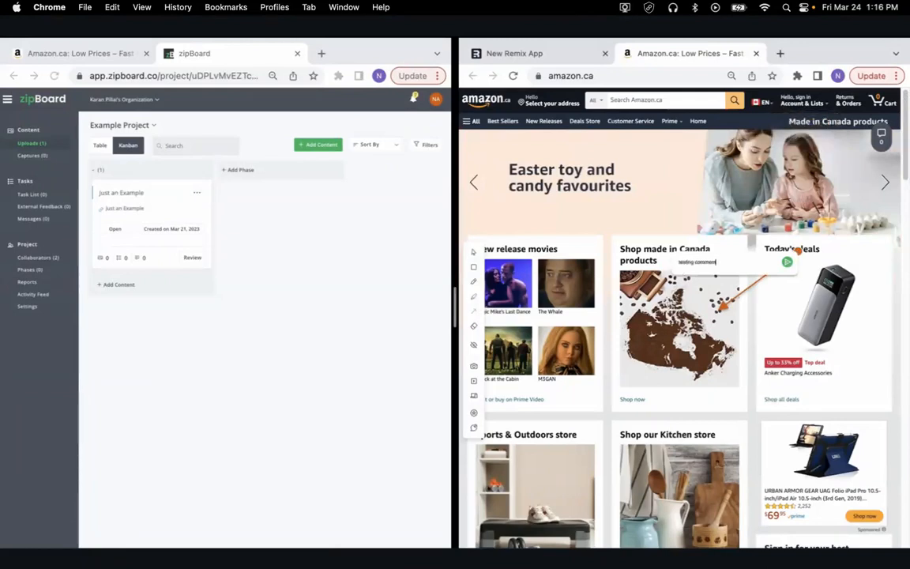
key(Return)
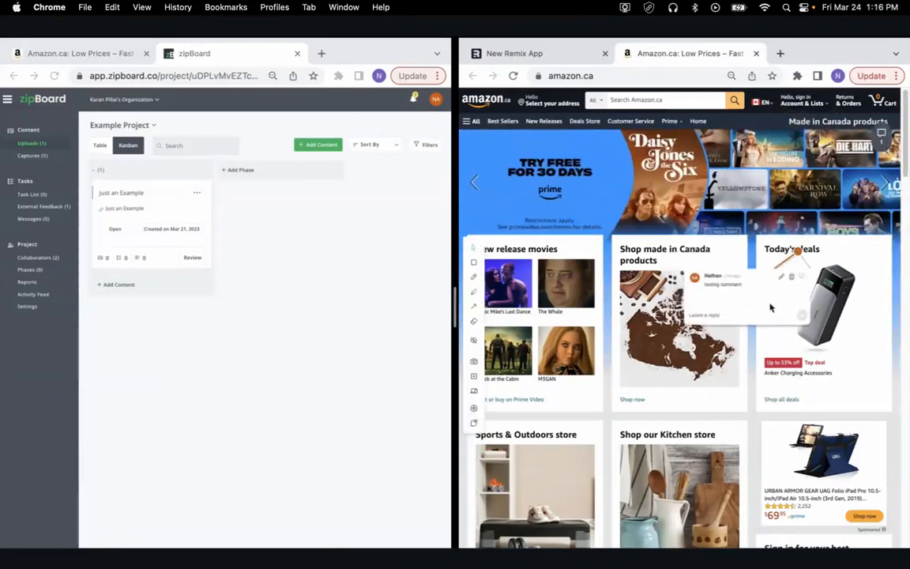
drag(767, 307, 823, 363)
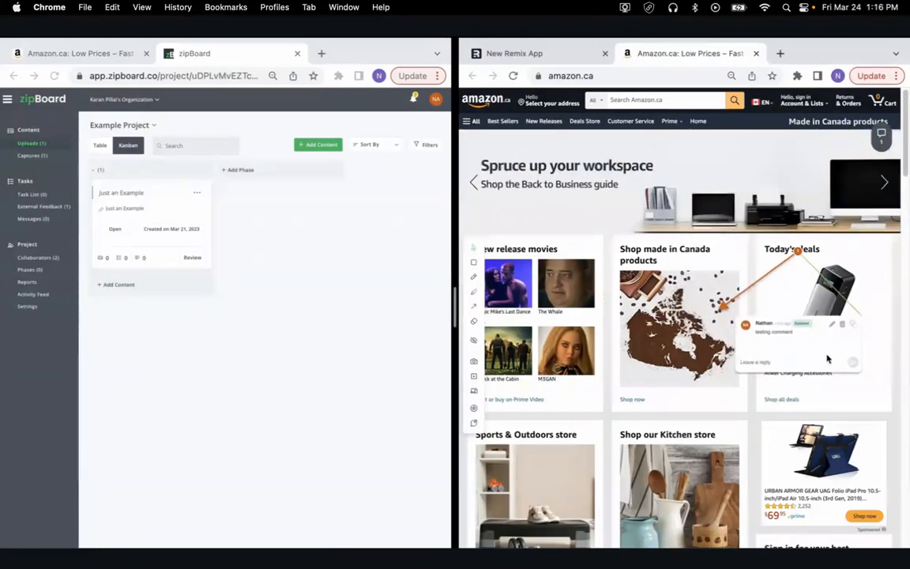
Step: View the details of "testing comment" in Example Project's External Feedback in zipBoard
click(42, 208)
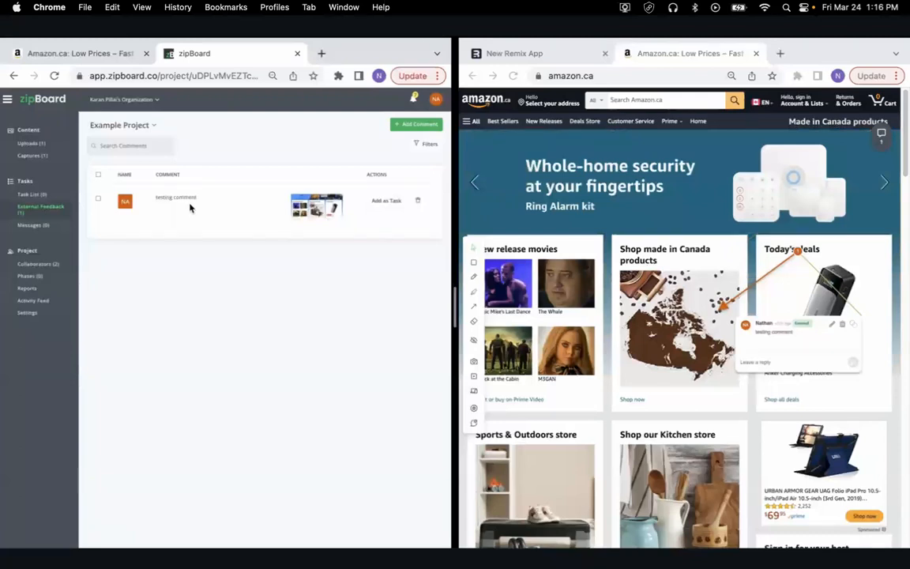
click(190, 207)
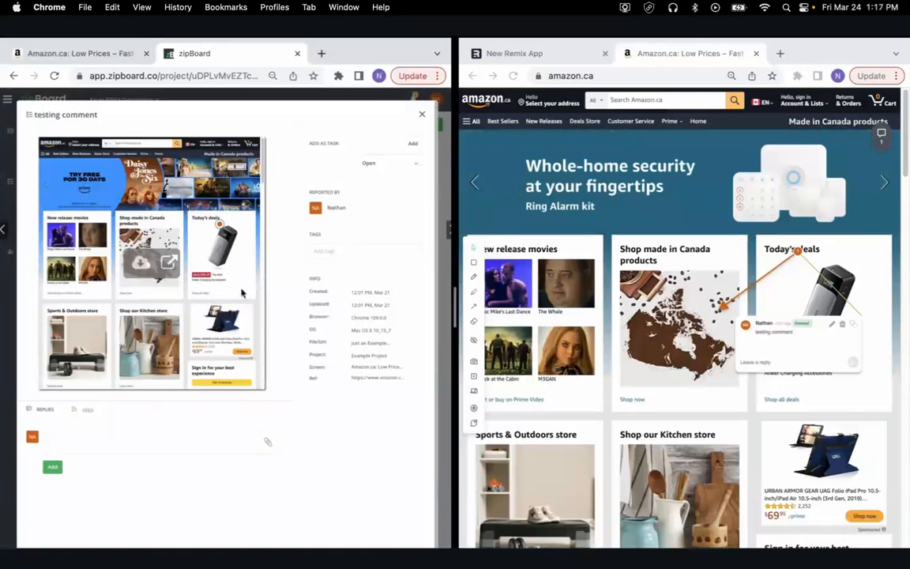
Step: Convert the external "testing comment" into a task and look through the new task's details
click(412, 145)
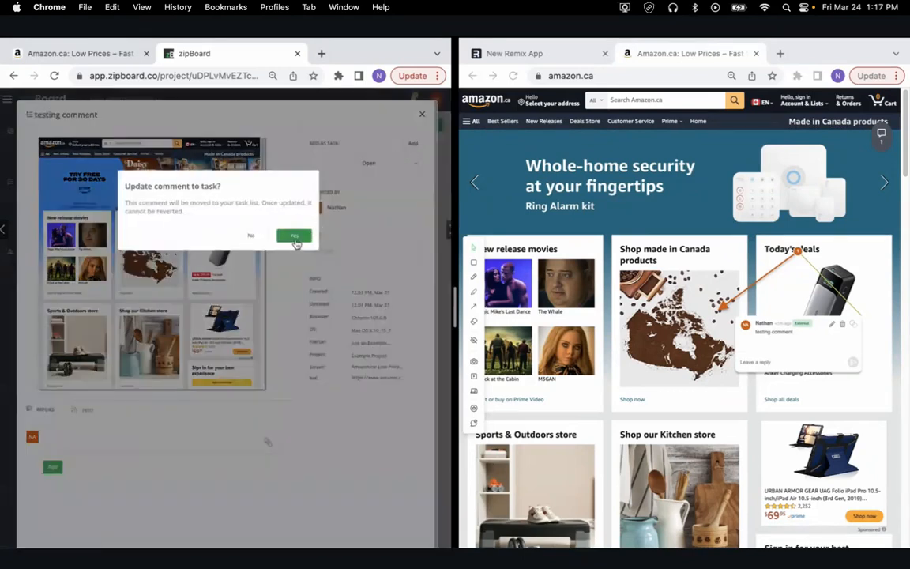
click(296, 238)
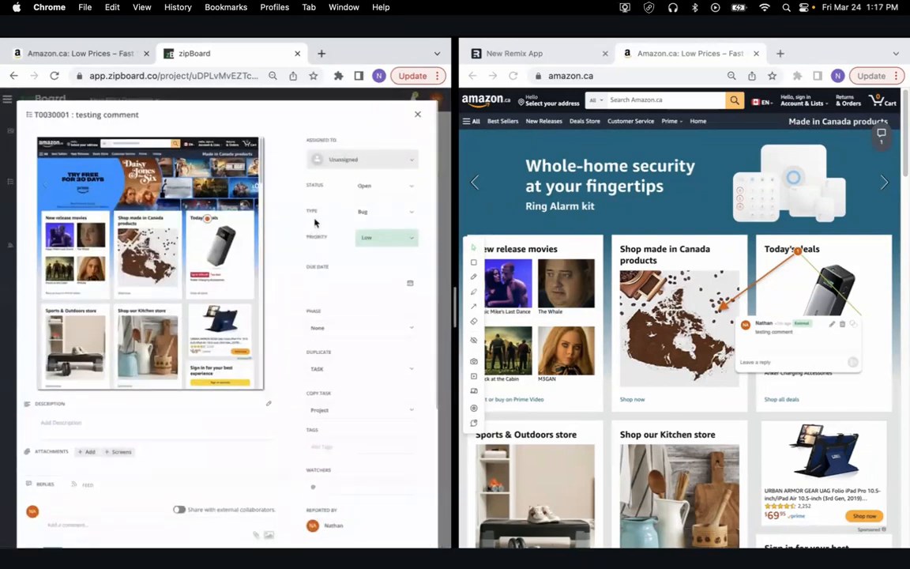
scroll(229, 322, down, 3)
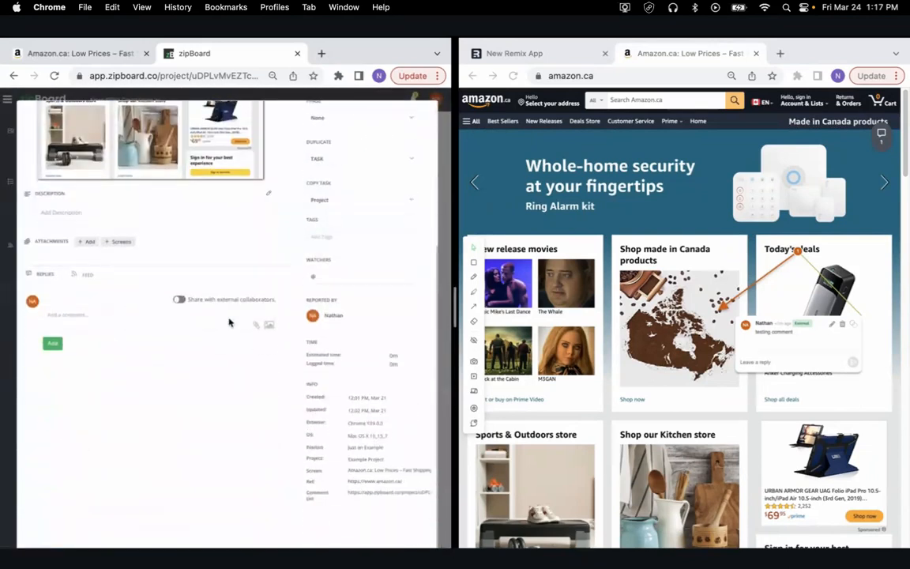
scroll(230, 322, up, 1)
scroll(230, 322, up, 2)
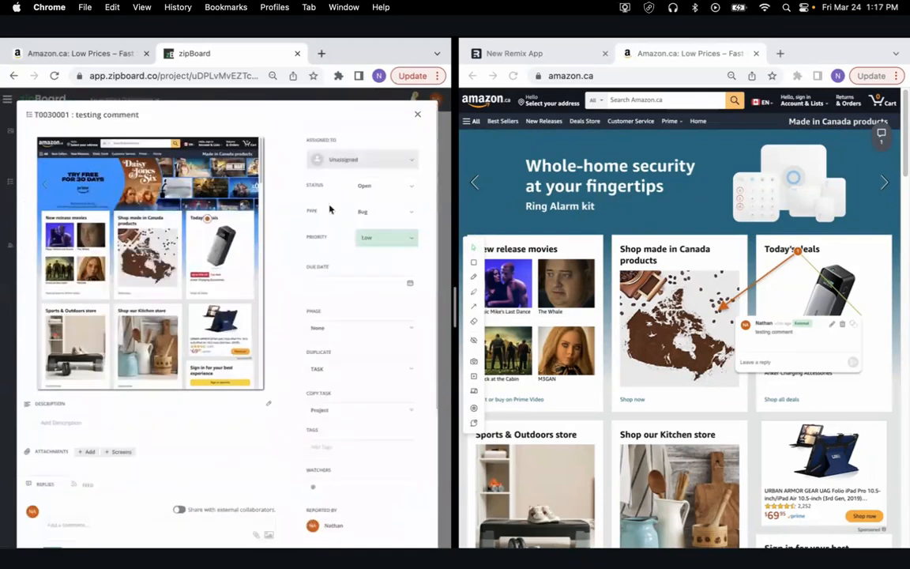
Step: Examine the available assignees and status options of the "testing comment" task and close its details
click(390, 168)
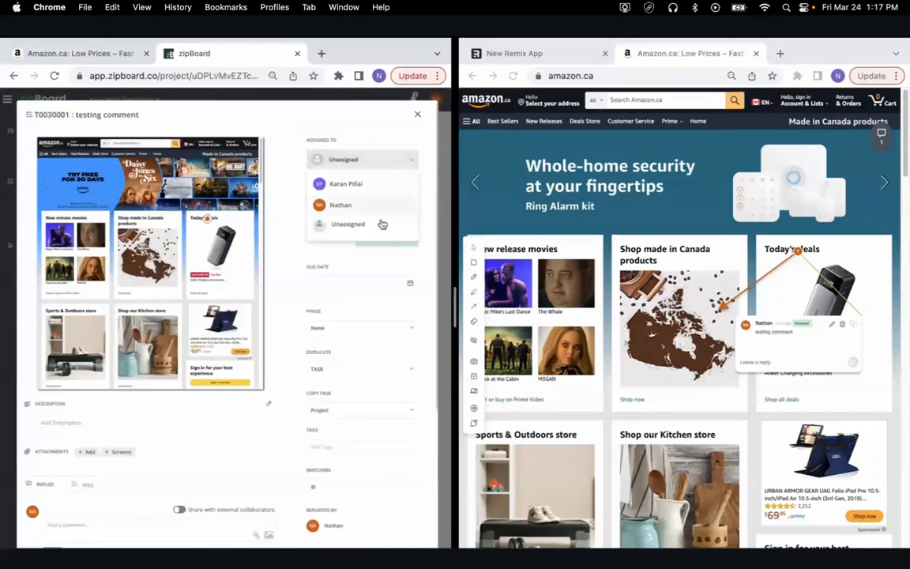
click(385, 170)
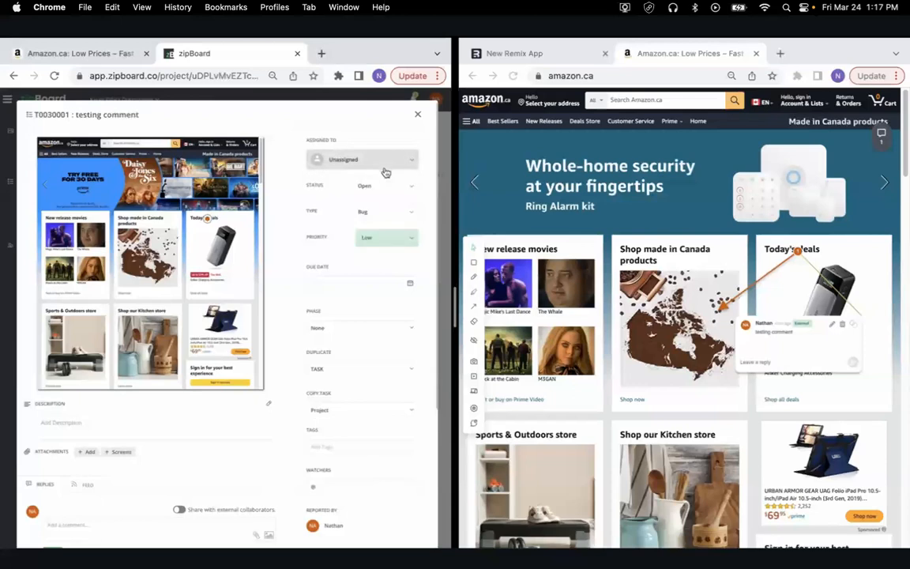
click(389, 186)
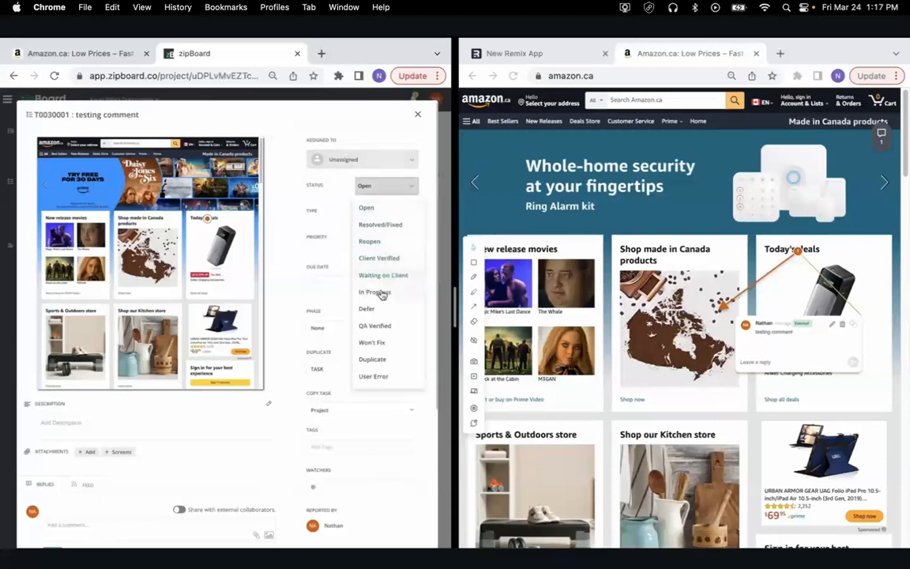
click(385, 187)
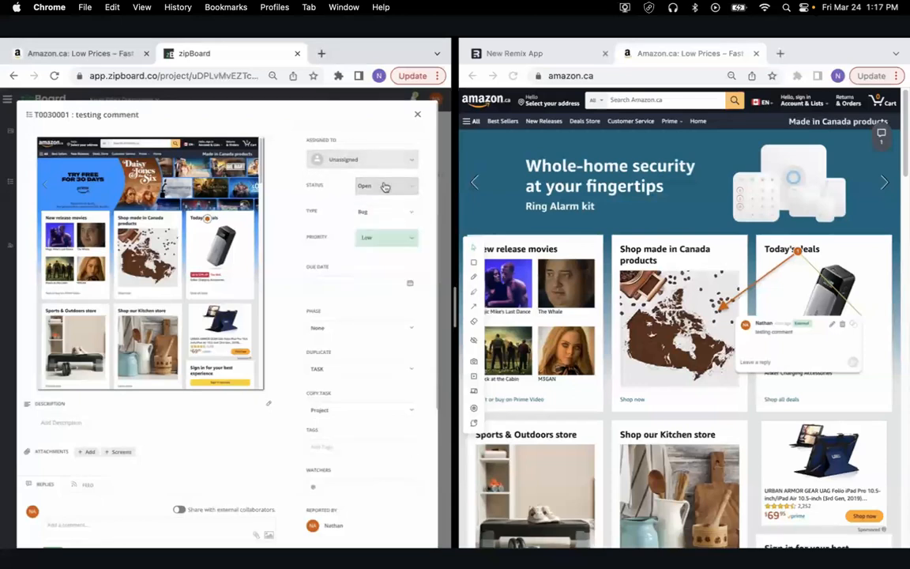
click(417, 114)
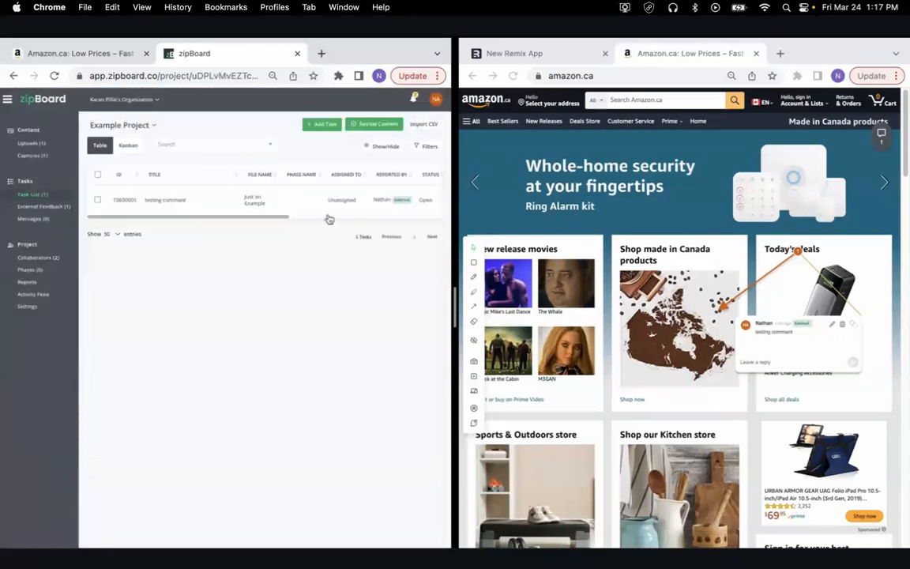
Step: Inspect the "testing comment" entry, including its screenshot preview and reporter, in Example Project's task list
mouse_move(196, 207)
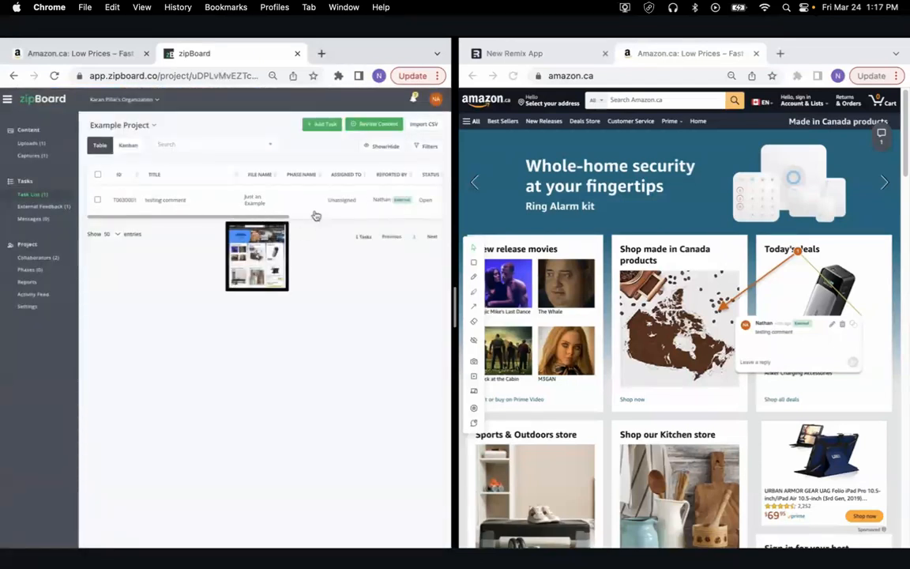
drag(279, 216, 247, 228)
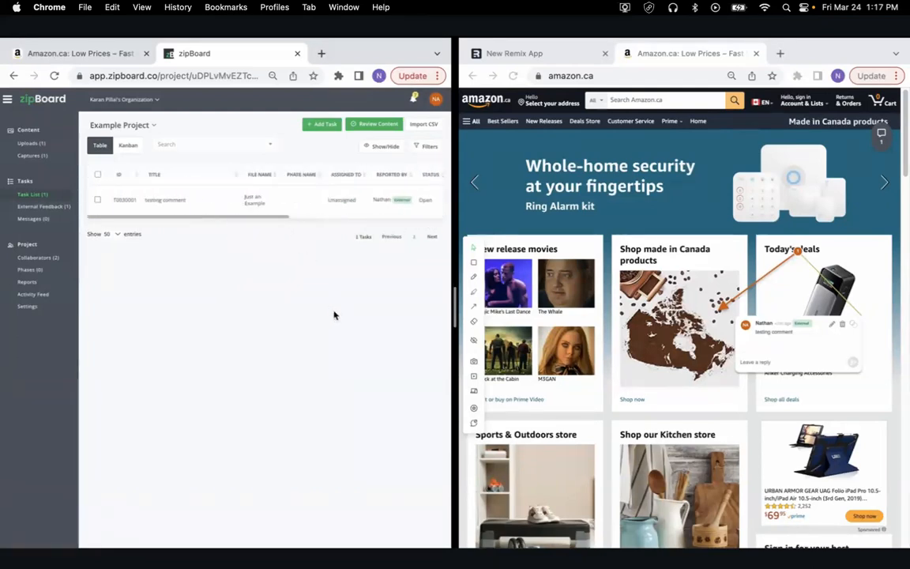
mouse_move(360, 202)
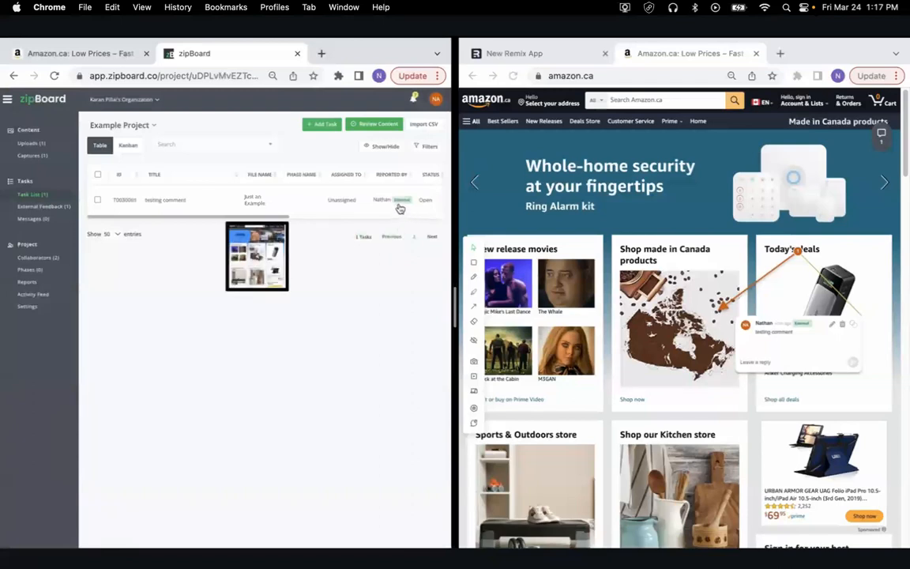